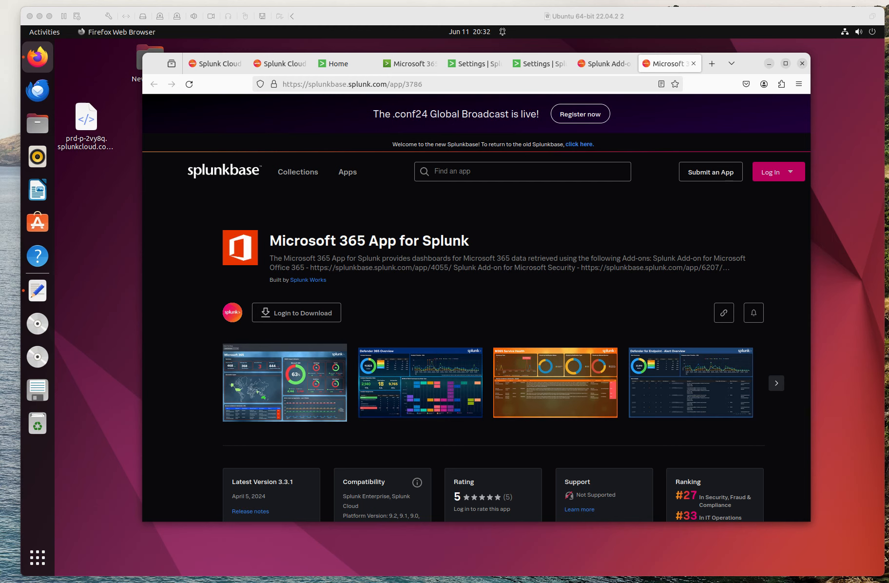
- Switch to the Splunk Cloud home page and bring the forwarder architecture diagram over it
{"action": "left_click", "coordinate": [532, 323]}
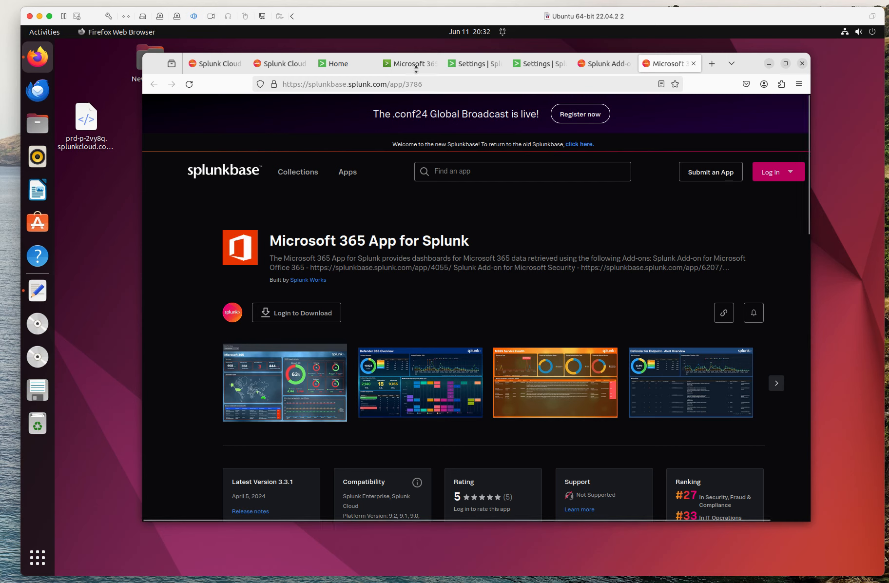
{"action": "left_click", "coordinate": [341, 65]}
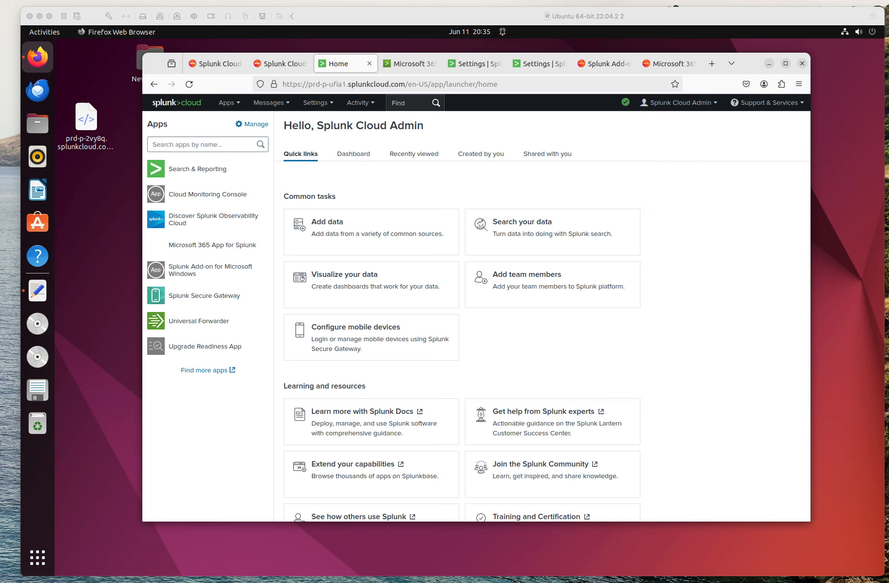
{"action": "left_click_drag", "start_coordinate": [1, 168], "coordinate": [330, 164]}
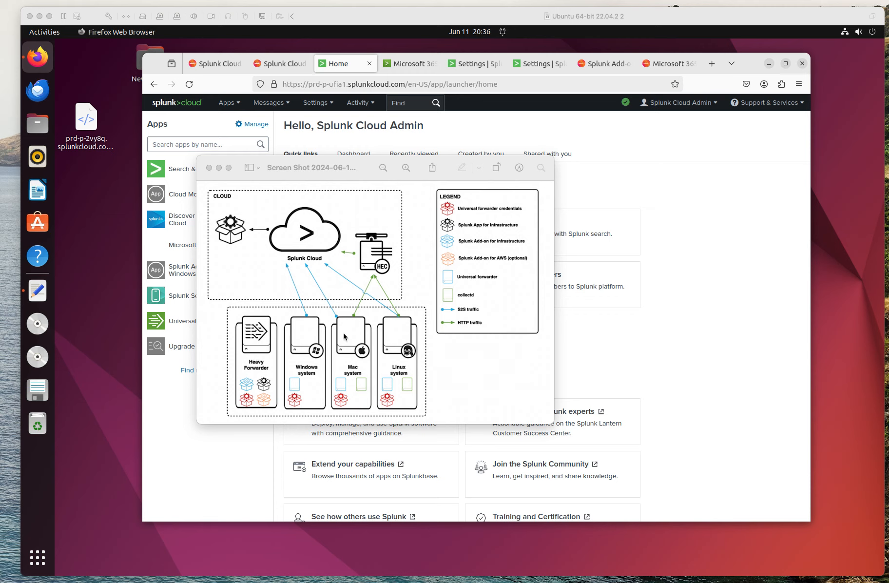
- Annotate the Linux system in the diagram with a red arrow and the handwritten word "client"
{"action": "left_click_drag", "start_coordinate": [427, 352], "coordinate": [495, 358]}
{"action": "mouse_move", "coordinate": [420, 353]}
{"action": "left_mouse_down"}
{"action": "mouse_move", "coordinate": [441, 345]}
{"action": "mouse_move", "coordinate": [446, 379]}
{"action": "mouse_move", "coordinate": [465, 375]}
{"action": "mouse_move", "coordinate": [476, 386]}
{"action": "mouse_move", "coordinate": [485, 371]}
{"action": "mouse_move", "coordinate": [491, 383]}
{"action": "mouse_move", "coordinate": [534, 381]}
{"action": "left_mouse_up"}
{"action": "mouse_move", "coordinate": [530, 369]}
{"action": "left_mouse_down"}
{"action": "mouse_move", "coordinate": [542, 369]}
{"action": "mouse_move", "coordinate": [532, 368]}
{"action": "left_mouse_up"}
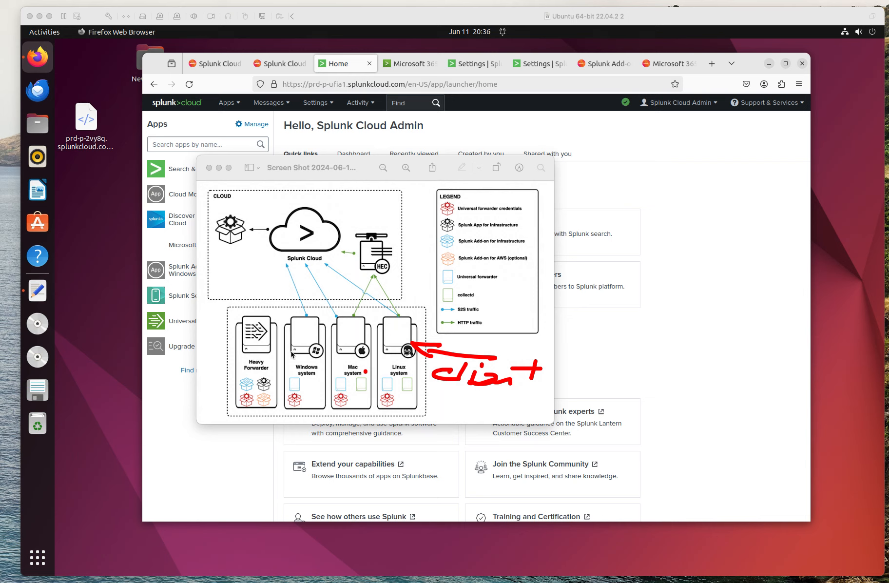
- Draw red arrows from the Windows, Mac and Linux systems up to Splunk Cloud in the diagram
{"action": "mouse_move", "coordinate": [318, 336]}
{"action": "left_mouse_down"}
{"action": "mouse_move", "coordinate": [297, 338]}
{"action": "mouse_move", "coordinate": [310, 338]}
{"action": "left_mouse_up"}
{"action": "left_click", "coordinate": [307, 334]}
{"action": "mouse_move", "coordinate": [307, 336]}
{"action": "left_mouse_down"}
{"action": "mouse_move", "coordinate": [280, 312]}
{"action": "mouse_move", "coordinate": [291, 281]}
{"action": "mouse_move", "coordinate": [268, 293]}
{"action": "left_mouse_up"}
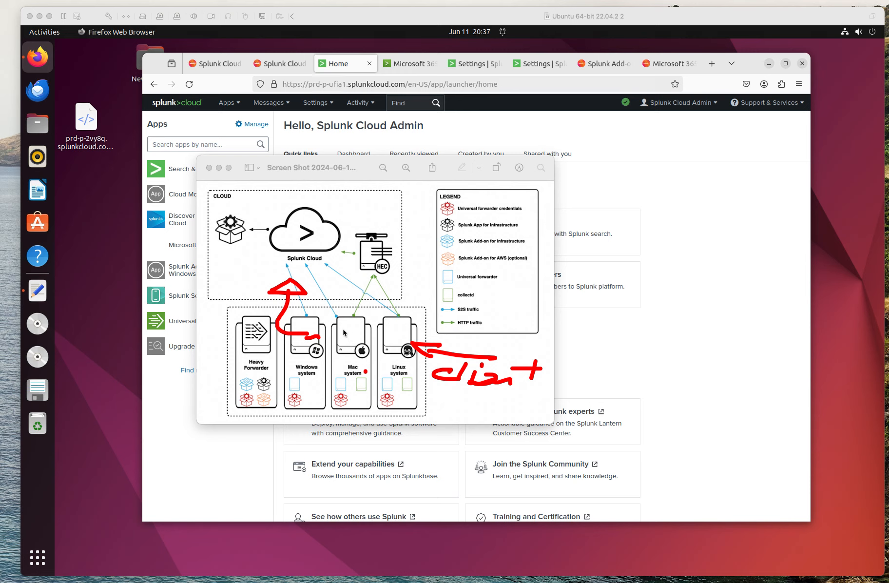
{"action": "mouse_move", "coordinate": [358, 330]}
{"action": "left_mouse_down"}
{"action": "mouse_move", "coordinate": [315, 287]}
{"action": "mouse_move", "coordinate": [320, 279]}
{"action": "mouse_move", "coordinate": [326, 288]}
{"action": "left_mouse_up"}
{"action": "mouse_move", "coordinate": [393, 319]}
{"action": "left_mouse_down"}
{"action": "mouse_move", "coordinate": [340, 285]}
{"action": "mouse_move", "coordinate": [326, 288]}
{"action": "mouse_move", "coordinate": [358, 281]}
{"action": "mouse_move", "coordinate": [340, 272]}
{"action": "mouse_move", "coordinate": [323, 291]}
{"action": "left_mouse_up"}
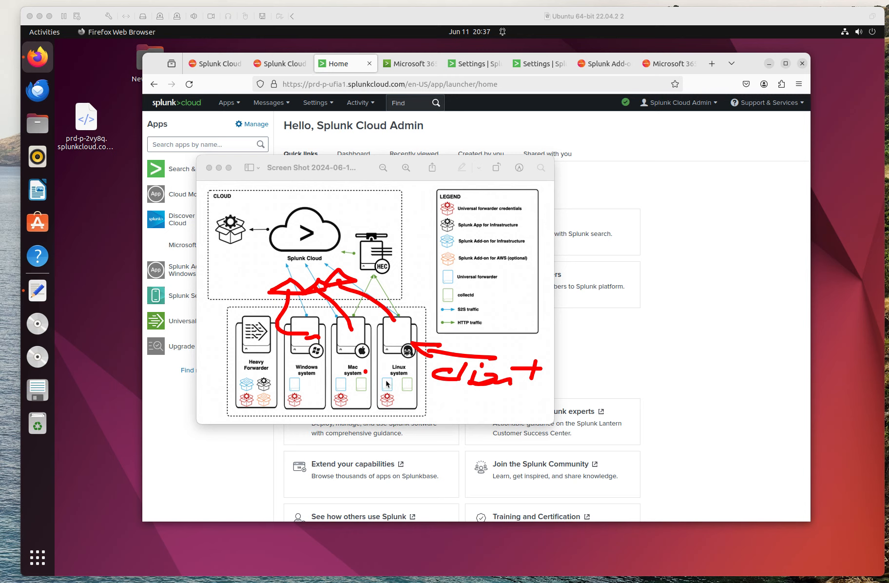
{"action": "mouse_move", "coordinate": [390, 383]}
{"action": "left_mouse_down"}
{"action": "mouse_move", "coordinate": [414, 348]}
{"action": "mouse_move", "coordinate": [332, 286]}
{"action": "mouse_move", "coordinate": [316, 286]}
{"action": "left_mouse_up"}
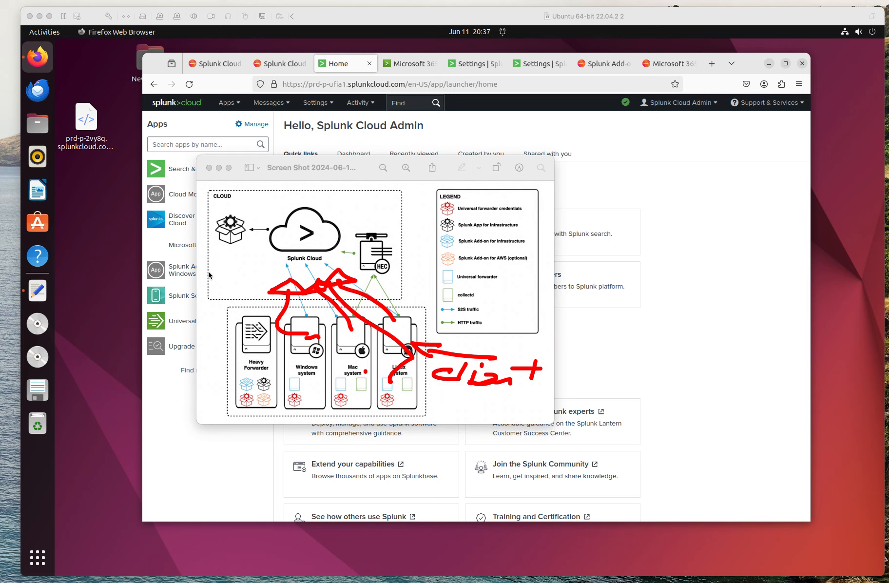
- Handwrite "AWS" and a second red label below it, beside the arrows leading to Splunk Cloud
{"action": "left_click_drag", "start_coordinate": [205, 273], "coordinate": [262, 268]}
{"action": "mouse_move", "coordinate": [213, 294]}
{"action": "left_mouse_down"}
{"action": "mouse_move", "coordinate": [209, 310]}
{"action": "mouse_move", "coordinate": [275, 282]}
{"action": "left_mouse_up"}
{"action": "left_click", "coordinate": [259, 290]}
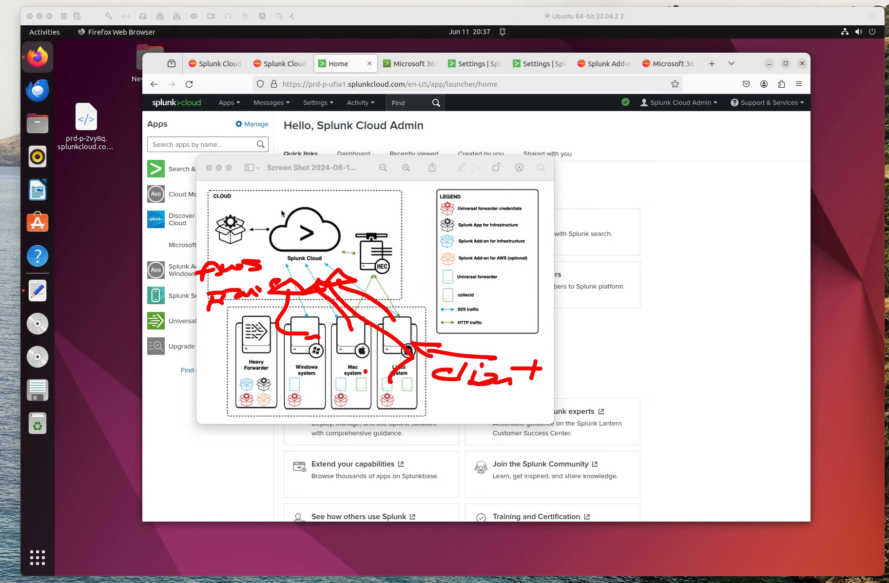
- Handwrite "Add-on" above Splunk Cloud, connect both source labels to it with lines, and mark the cloud with an arrow
{"action": "mouse_move", "coordinate": [264, 199]}
{"action": "left_mouse_down"}
{"action": "mouse_move", "coordinate": [262, 209]}
{"action": "mouse_move", "coordinate": [276, 207]}
{"action": "left_mouse_up"}
{"action": "mouse_move", "coordinate": [264, 206]}
{"action": "left_mouse_down"}
{"action": "mouse_move", "coordinate": [291, 212]}
{"action": "mouse_move", "coordinate": [312, 193]}
{"action": "mouse_move", "coordinate": [313, 213]}
{"action": "mouse_move", "coordinate": [378, 207]}
{"action": "left_mouse_up"}
{"action": "left_click_drag", "start_coordinate": [241, 259], "coordinate": [273, 208]}
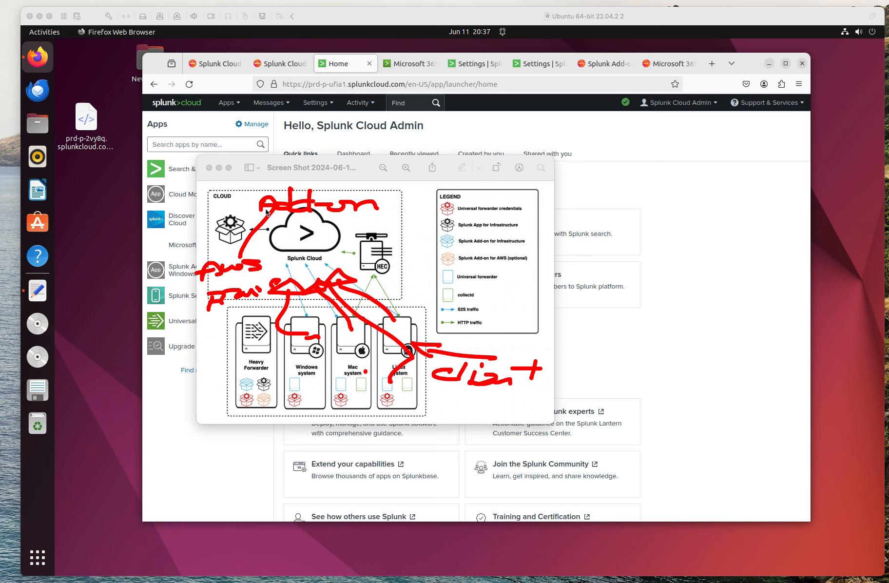
{"action": "left_click_drag", "start_coordinate": [241, 293], "coordinate": [274, 209]}
{"action": "mouse_move", "coordinate": [345, 215]}
{"action": "left_mouse_down"}
{"action": "mouse_move", "coordinate": [327, 225]}
{"action": "mouse_move", "coordinate": [335, 227]}
{"action": "left_mouse_up"}
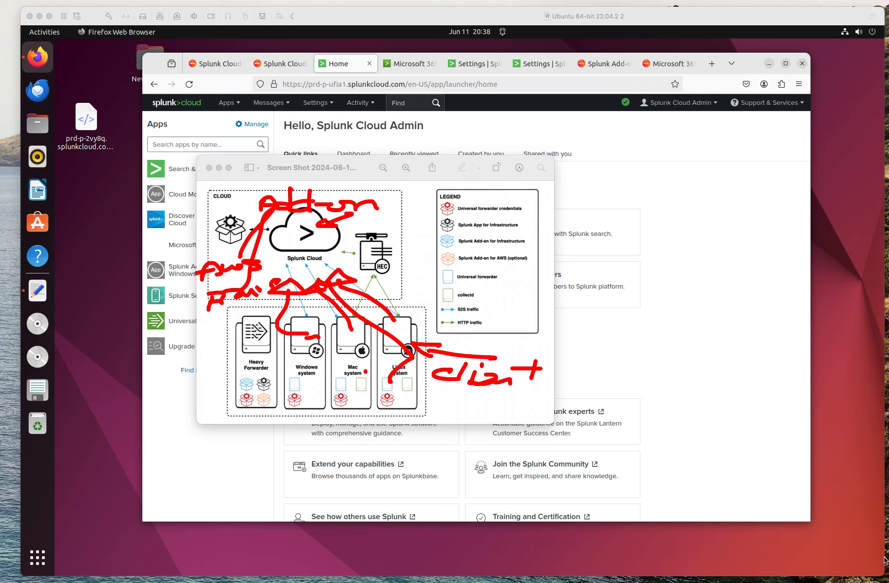
- Clear all red annotations and move the architecture diagram off the Splunk Cloud home page
{"action": "key", "text": "Escape"}
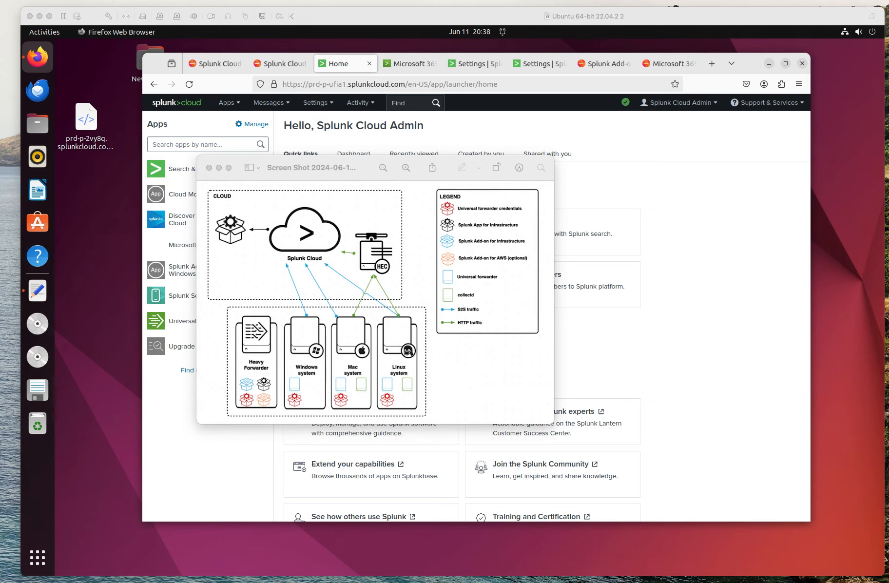
{"action": "left_click_drag", "start_coordinate": [369, 161], "coordinate": [0, 215]}
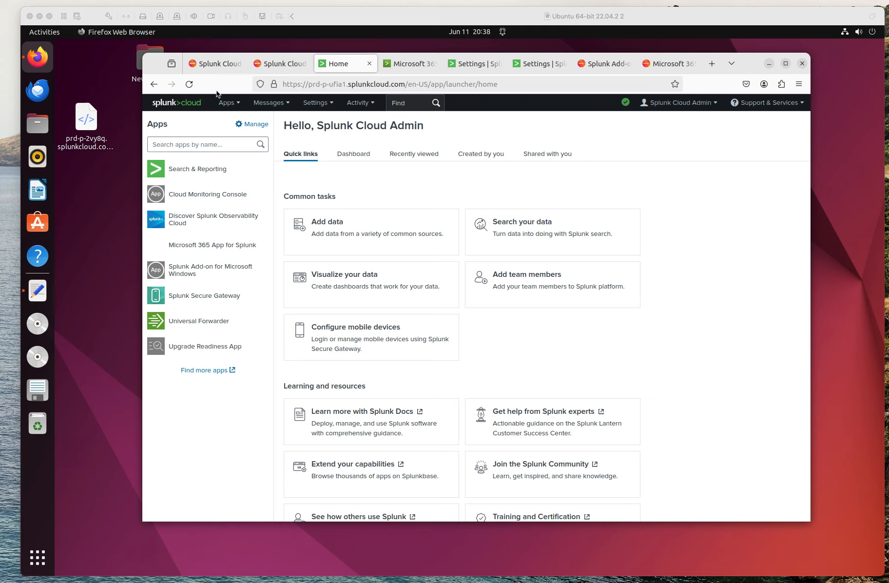
{"action": "left_click", "coordinate": [220, 469]}
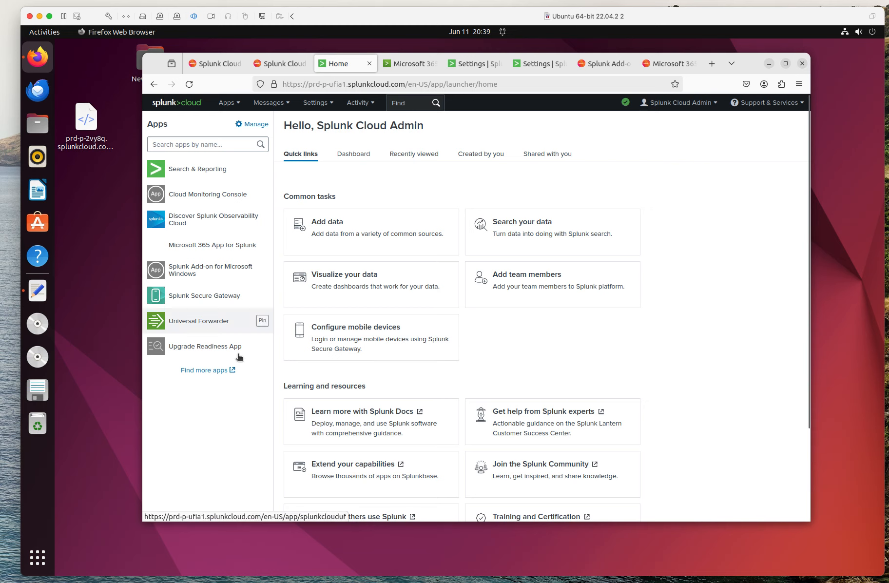
- Open the catalogue for finding more apps and review its filter categories
{"action": "left_click", "coordinate": [201, 371]}
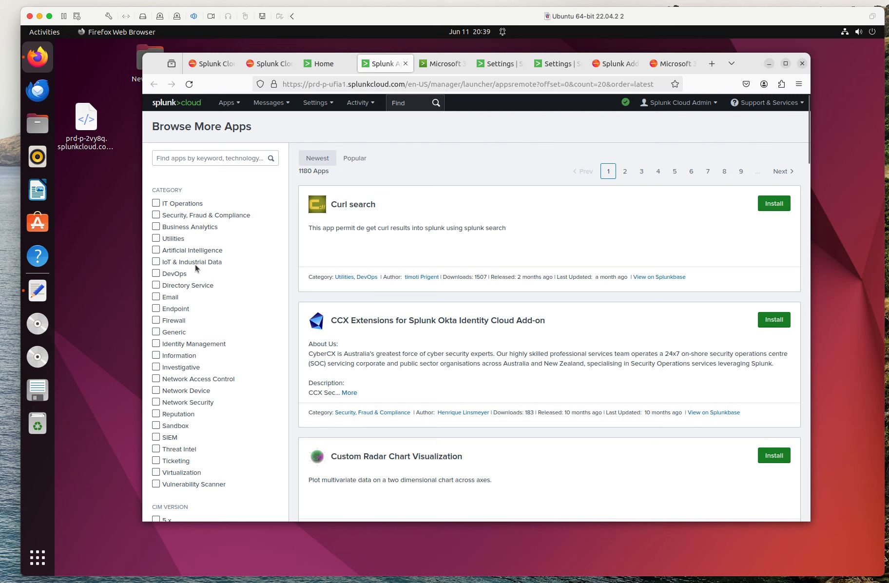
{"action": "scroll", "coordinate": [199, 451], "scroll_direction": "down", "scroll_amount": 5}
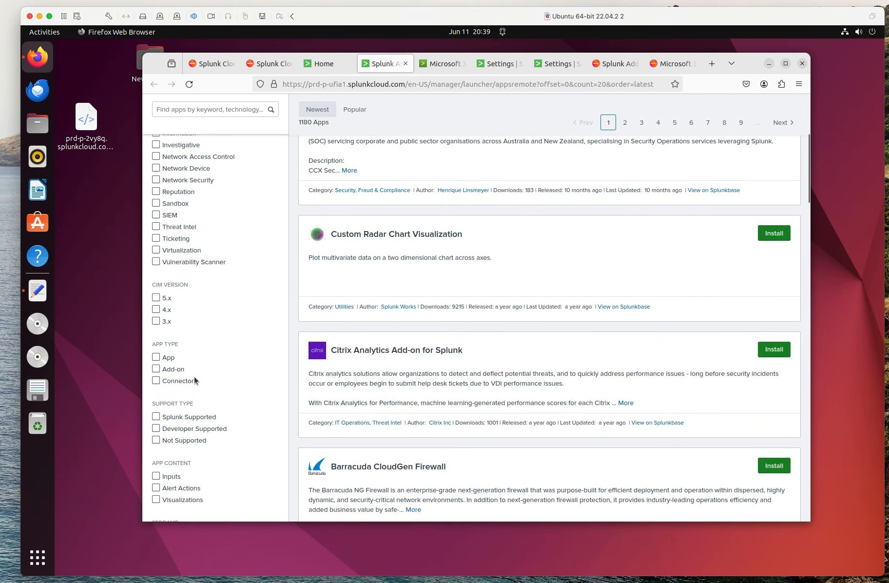
{"action": "scroll", "coordinate": [217, 381], "scroll_direction": "down", "scroll_amount": 3}
{"action": "scroll", "coordinate": [217, 380], "scroll_direction": "up", "scroll_amount": 8}
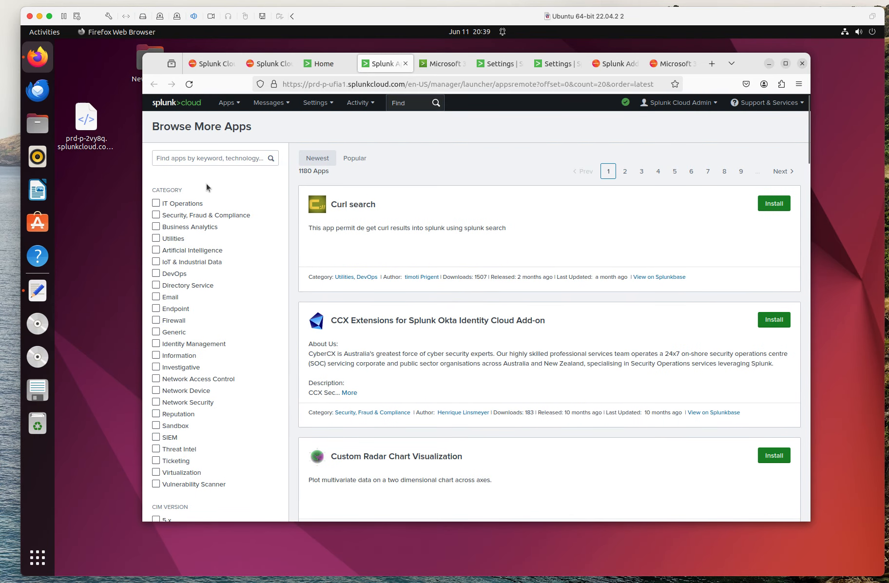
- Search the app catalogue for "microsoft" and browse the results to the Microsoft 365 App for Splunk entry
{"action": "left_click", "coordinate": [194, 157]}
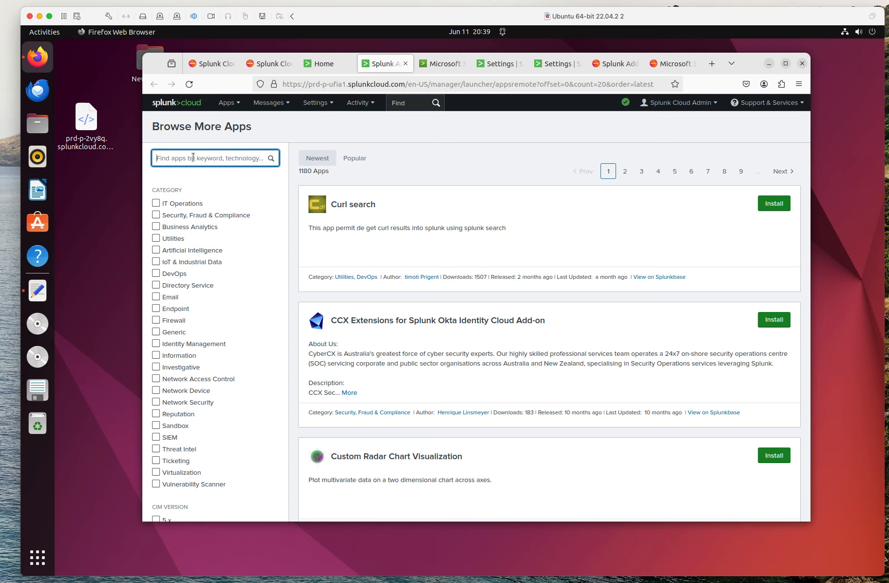
{"action": "type", "text": "microsfot"}
{"action": "key", "text": "BackSpace"}
{"action": "key", "text": "BackSpace"}
{"action": "key", "text": "BackSpace"}
{"action": "type", "text": "oft offic"}
{"action": "key", "text": "BackSpace"}
{"action": "key", "text": "BackSpace"}
{"action": "key", "text": "BackSpace"}
{"action": "key", "text": "BackSpace"}
{"action": "key", "text": "BackSpace"}
{"action": "key", "text": "BackSpace"}
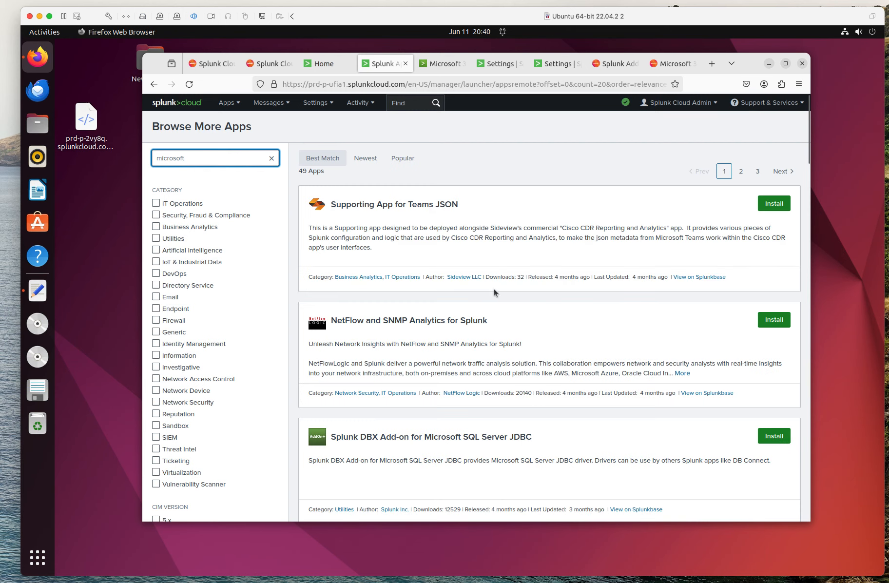
{"action": "scroll", "coordinate": [538, 307], "scroll_direction": "down", "scroll_amount": 5}
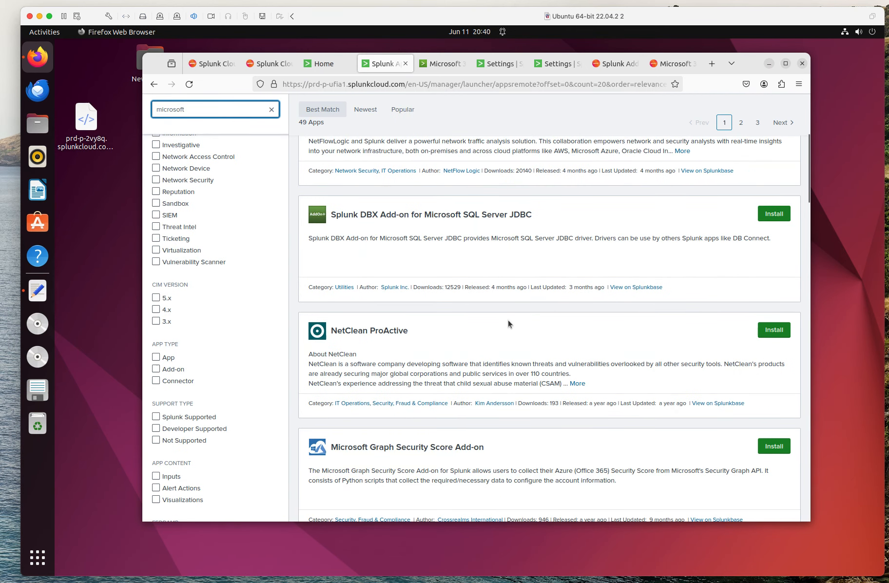
{"action": "scroll", "coordinate": [508, 320], "scroll_direction": "down", "scroll_amount": 7}
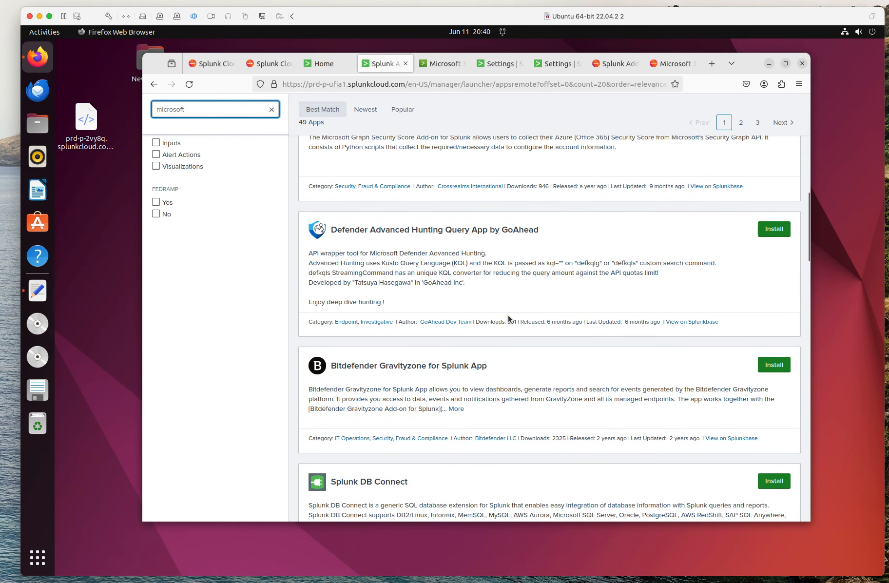
{"action": "scroll", "coordinate": [507, 351], "scroll_direction": "down", "scroll_amount": 5}
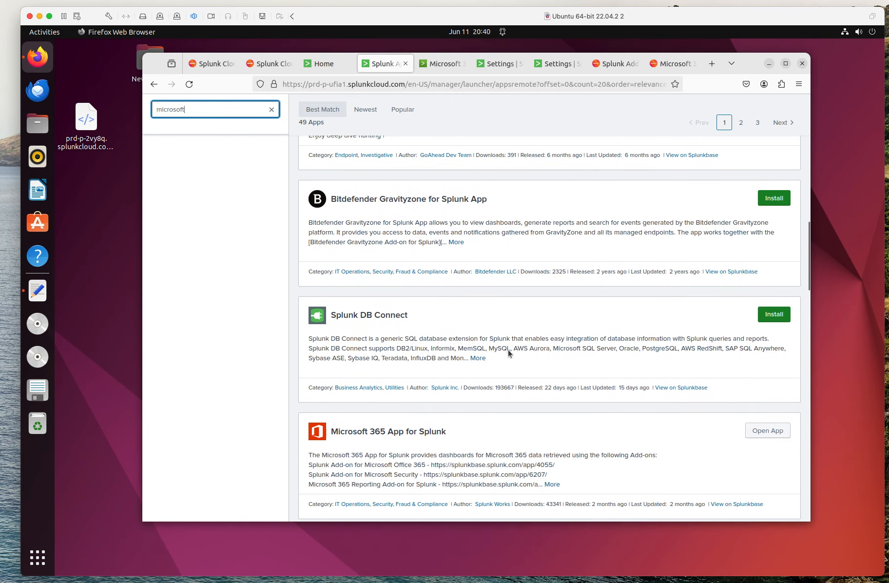
{"action": "scroll", "coordinate": [508, 350], "scroll_direction": "down", "scroll_amount": 1}
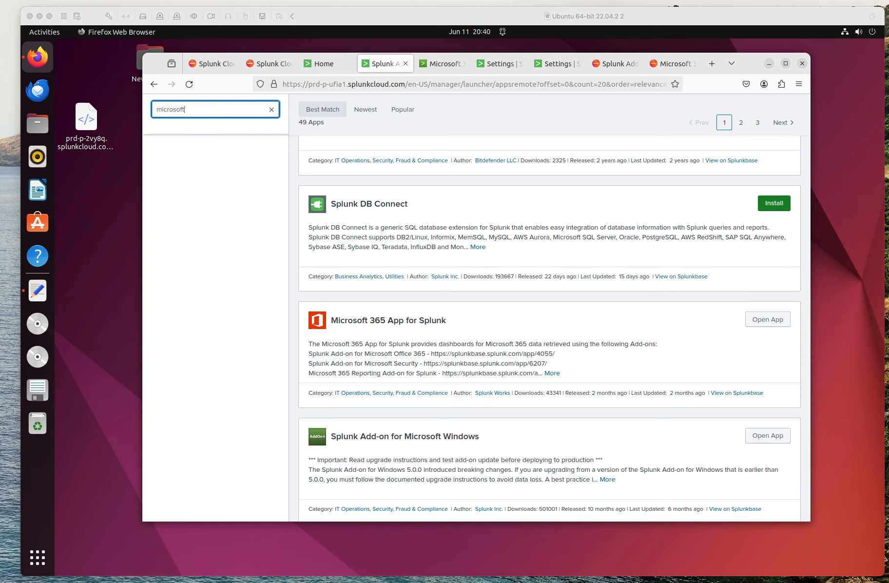
- Bring back the architecture diagram, trace the Linux system's universal forwarder path to Splunk Cloud, and close the diagram
{"action": "left_click_drag", "start_coordinate": [0, 299], "coordinate": [405, 202]}
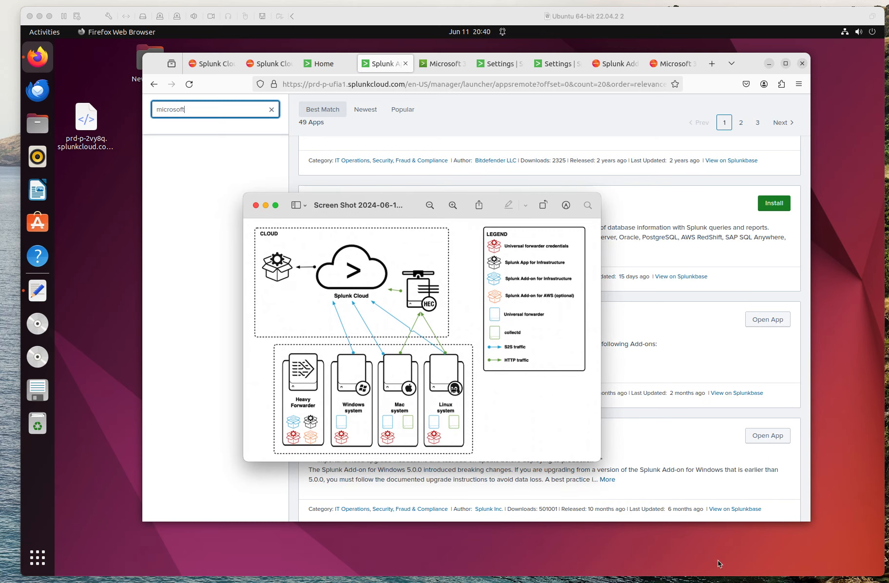
{"action": "left_click", "coordinate": [844, 581]}
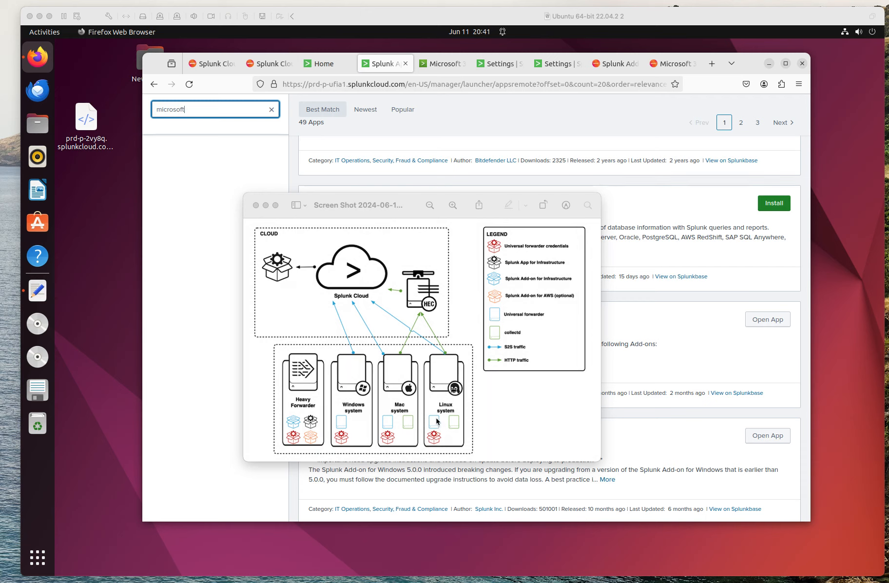
{"action": "mouse_move", "coordinate": [435, 426]}
{"action": "left_mouse_down"}
{"action": "mouse_move", "coordinate": [436, 363]}
{"action": "mouse_move", "coordinate": [414, 329]}
{"action": "mouse_move", "coordinate": [372, 296]}
{"action": "mouse_move", "coordinate": [363, 300]}
{"action": "mouse_move", "coordinate": [380, 297]}
{"action": "mouse_move", "coordinate": [374, 284]}
{"action": "mouse_move", "coordinate": [363, 301]}
{"action": "mouse_move", "coordinate": [370, 286]}
{"action": "mouse_move", "coordinate": [376, 295]}
{"action": "mouse_move", "coordinate": [366, 283]}
{"action": "mouse_move", "coordinate": [379, 291]}
{"action": "left_mouse_up"}
{"action": "left_click", "coordinate": [256, 207]}
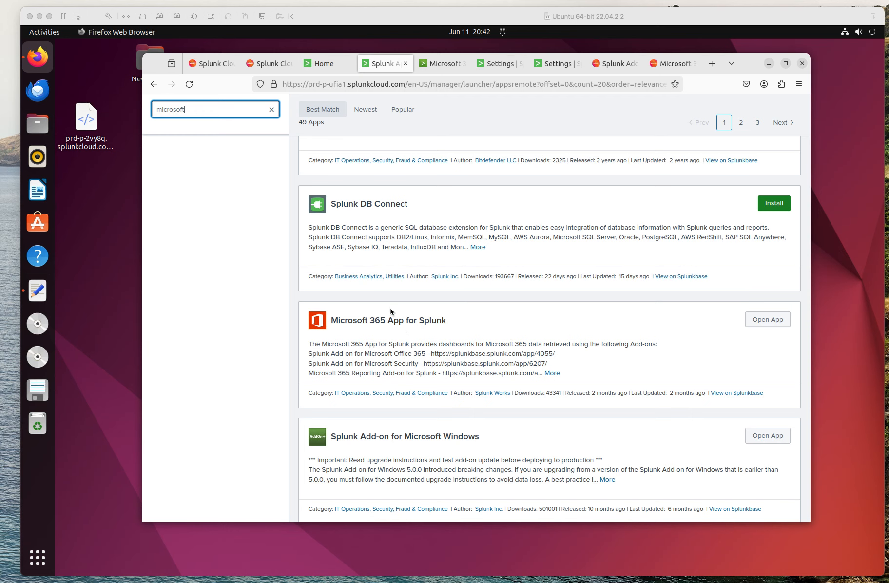
- Examine the first page of "microsoft" results for the Microsoft apps and add-ons available to install
{"action": "left_click", "coordinate": [426, 287]}
{"action": "scroll", "coordinate": [425, 292], "scroll_direction": "up", "scroll_amount": 10}
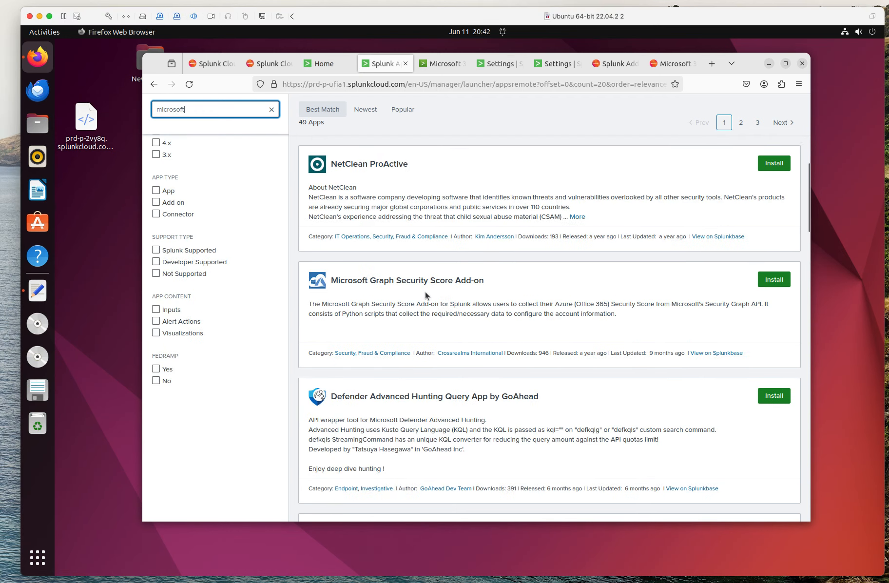
{"action": "scroll", "coordinate": [430, 287], "scroll_direction": "down", "scroll_amount": 8}
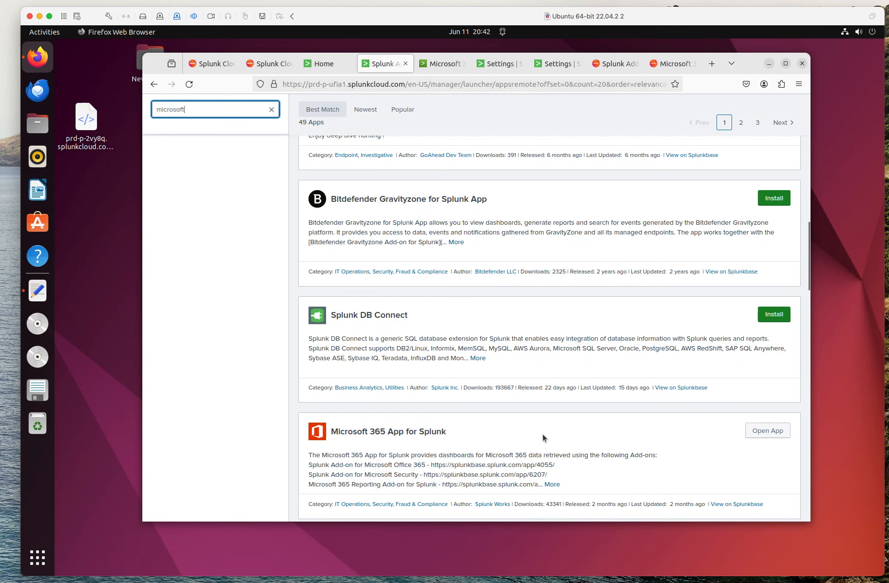
{"action": "scroll", "coordinate": [566, 368], "scroll_direction": "down", "scroll_amount": 2}
{"action": "scroll", "coordinate": [566, 366], "scroll_direction": "down", "scroll_amount": 4}
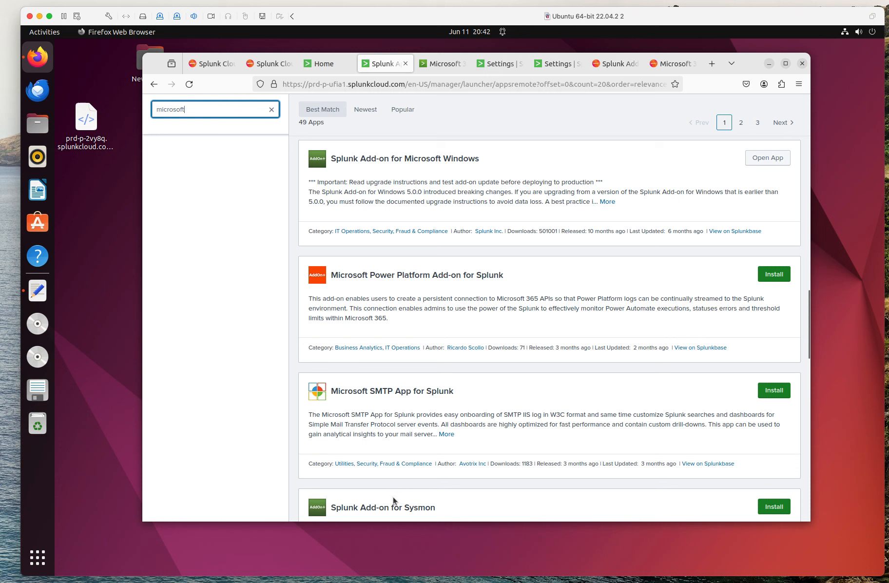
{"action": "scroll", "coordinate": [422, 434], "scroll_direction": "up", "scroll_amount": 1}
{"action": "scroll", "coordinate": [424, 429], "scroll_direction": "up", "scroll_amount": 1}
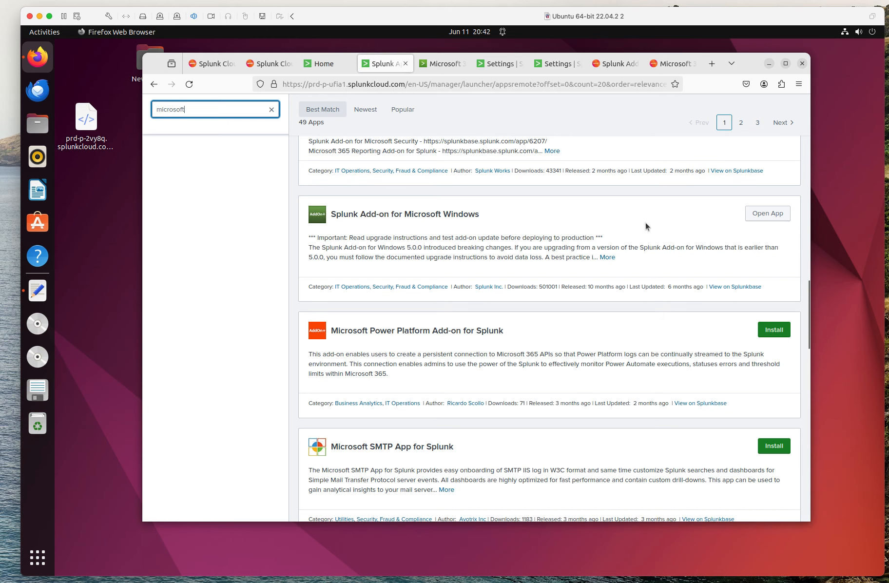
{"action": "scroll", "coordinate": [488, 366], "scroll_direction": "down", "scroll_amount": 3}
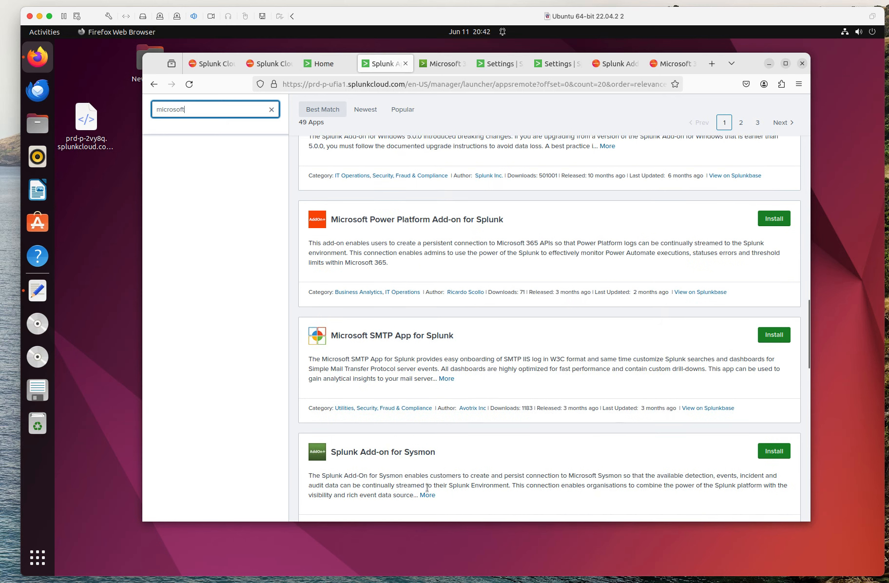
{"action": "scroll", "coordinate": [394, 468], "scroll_direction": "down", "scroll_amount": 9}
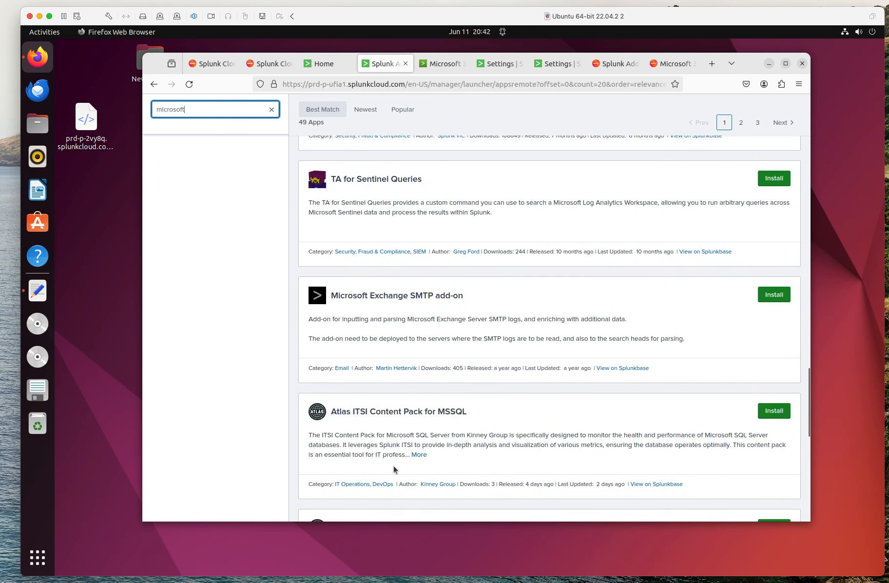
{"action": "scroll", "coordinate": [394, 469], "scroll_direction": "down", "scroll_amount": 10}
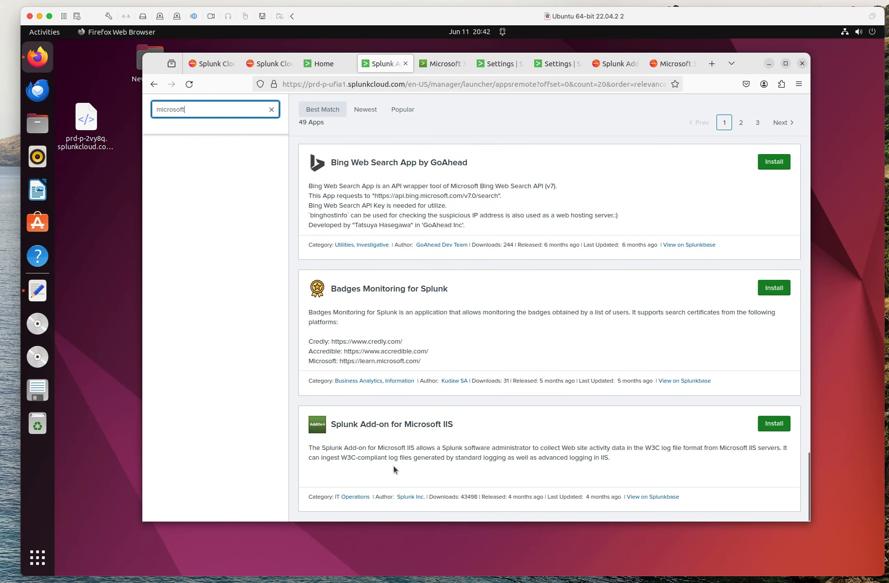
- Refine the catalogue search to "microsoft office 365" and look through the matching apps and add-ons
{"action": "left_click", "coordinate": [224, 105]}
{"action": "type", "text": "office 365"}
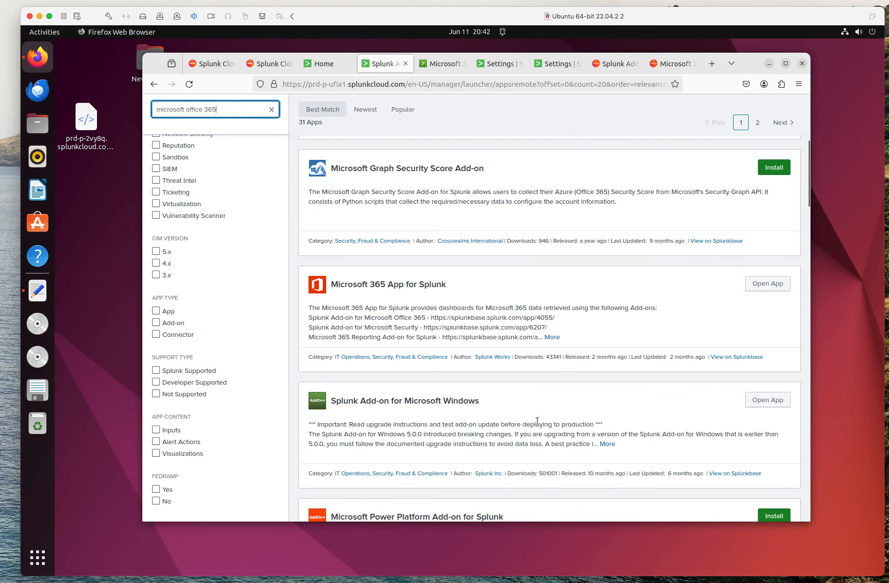
{"action": "scroll", "coordinate": [537, 420], "scroll_direction": "down", "scroll_amount": 5}
{"action": "scroll", "coordinate": [537, 421], "scroll_direction": "down", "scroll_amount": 5}
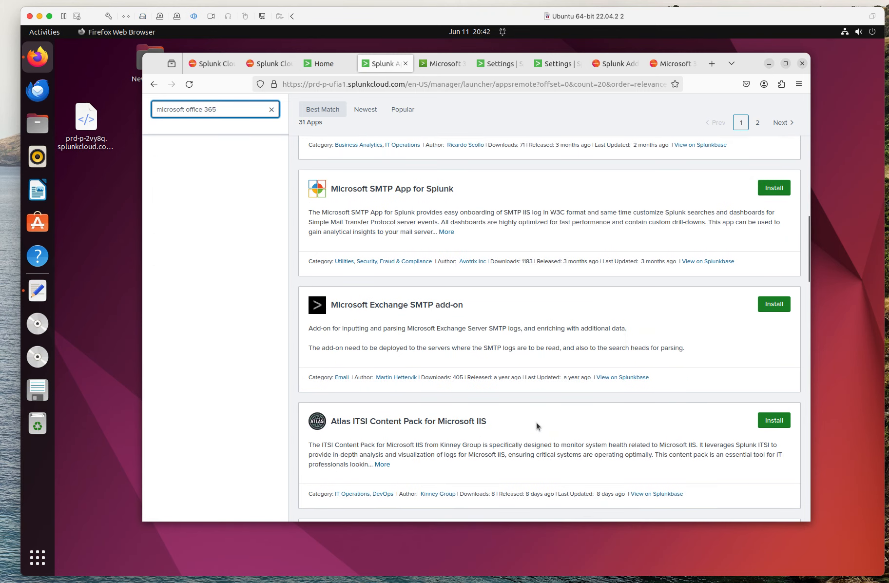
{"action": "scroll", "coordinate": [537, 421], "scroll_direction": "down", "scroll_amount": 4}
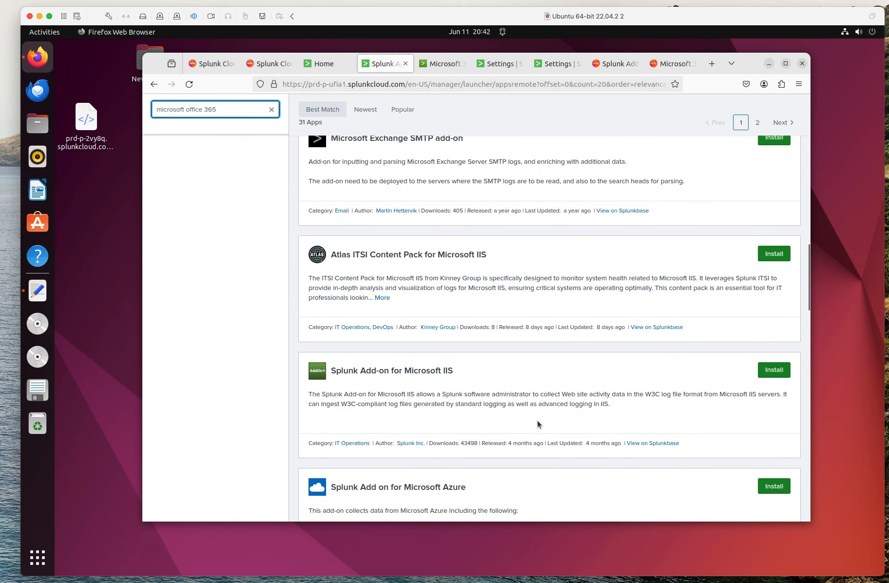
- Locate the Splunk Add-on for Microsoft Office 365 in the catalogue results
{"action": "scroll", "coordinate": [538, 423], "scroll_direction": "down", "scroll_amount": 13}
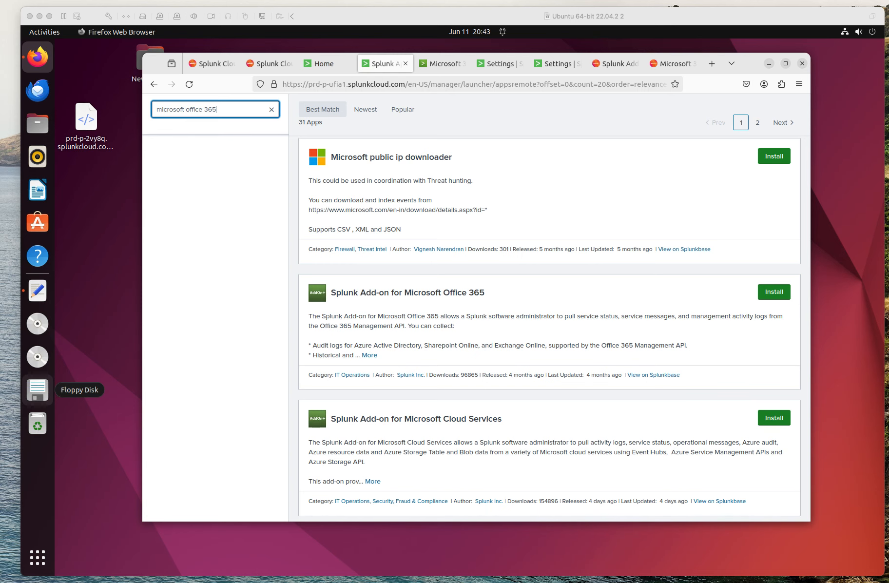
- Bring up the architecture diagram and draw the on-premises links from the servers and wireless device through the switches and firewall to the cloud
{"action": "left_click_drag", "start_coordinate": [258, 208], "coordinate": [532, 172]}
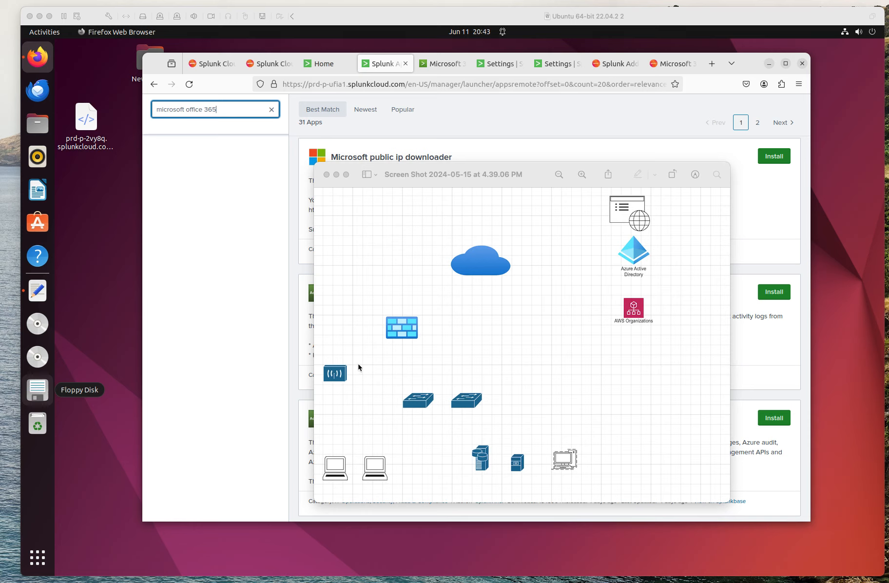
{"action": "mouse_move", "coordinate": [401, 322]}
{"action": "left_mouse_down"}
{"action": "mouse_move", "coordinate": [387, 276]}
{"action": "mouse_move", "coordinate": [469, 274]}
{"action": "left_mouse_up"}
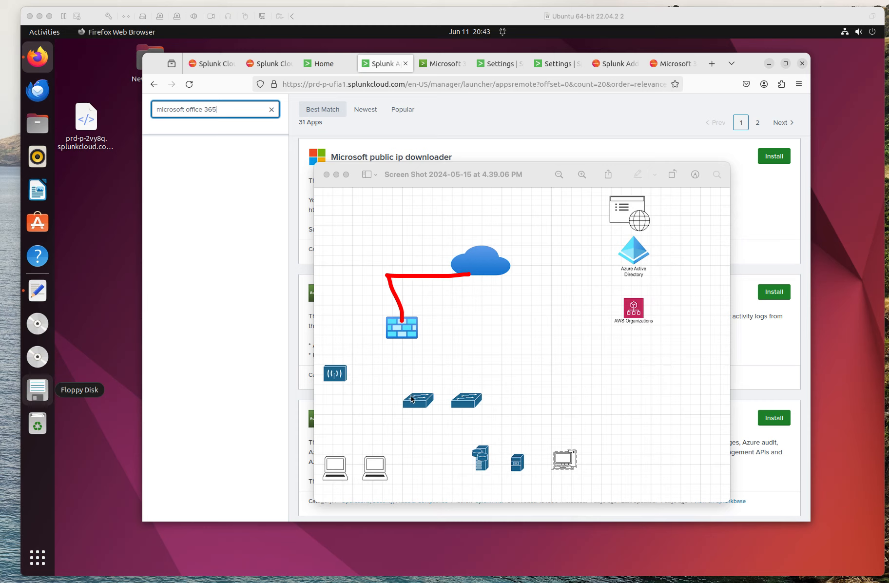
{"action": "mouse_move", "coordinate": [429, 402]}
{"action": "left_mouse_down"}
{"action": "mouse_move", "coordinate": [470, 401]}
{"action": "mouse_move", "coordinate": [398, 349]}
{"action": "mouse_move", "coordinate": [396, 336]}
{"action": "left_mouse_up"}
{"action": "left_click_drag", "start_coordinate": [337, 379], "coordinate": [412, 402]}
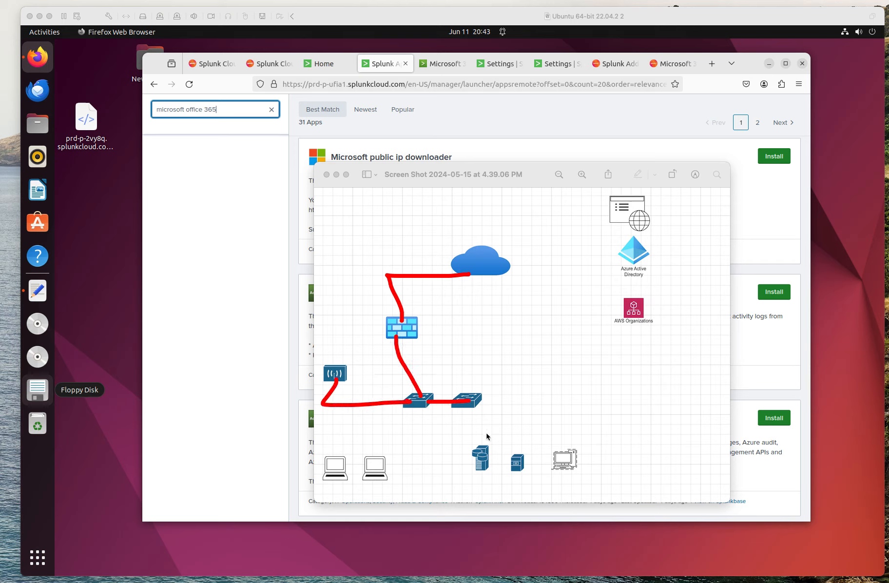
{"action": "left_click_drag", "start_coordinate": [483, 450], "coordinate": [476, 410]}
{"action": "mouse_move", "coordinate": [515, 457]}
{"action": "left_mouse_down"}
{"action": "mouse_move", "coordinate": [511, 422]}
{"action": "mouse_move", "coordinate": [471, 402]}
{"action": "left_mouse_up"}
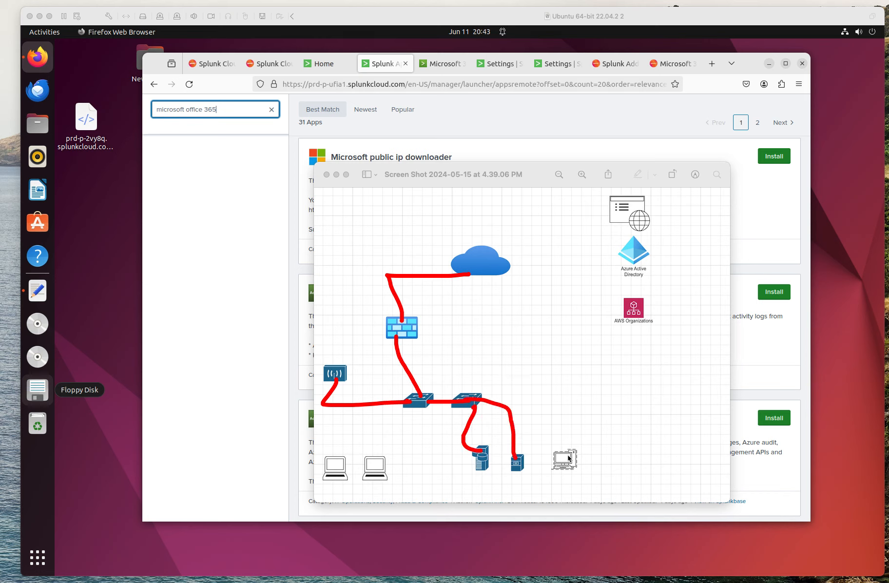
{"action": "mouse_move", "coordinate": [566, 458]}
{"action": "left_mouse_down"}
{"action": "mouse_move", "coordinate": [546, 412]}
{"action": "mouse_move", "coordinate": [468, 400]}
{"action": "left_mouse_up"}
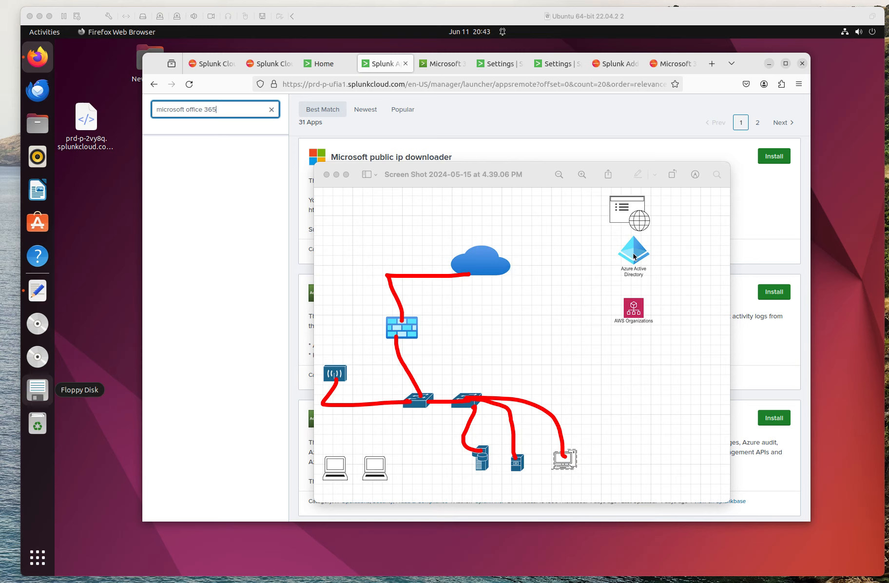
- Draw links from Azure Active Directory and AWS Organizations to the cloud, and box the cloud with the label "Splunk"
{"action": "mouse_move", "coordinate": [630, 252]}
{"action": "left_mouse_down"}
{"action": "mouse_move", "coordinate": [534, 242]}
{"action": "mouse_move", "coordinate": [494, 257]}
{"action": "left_mouse_up"}
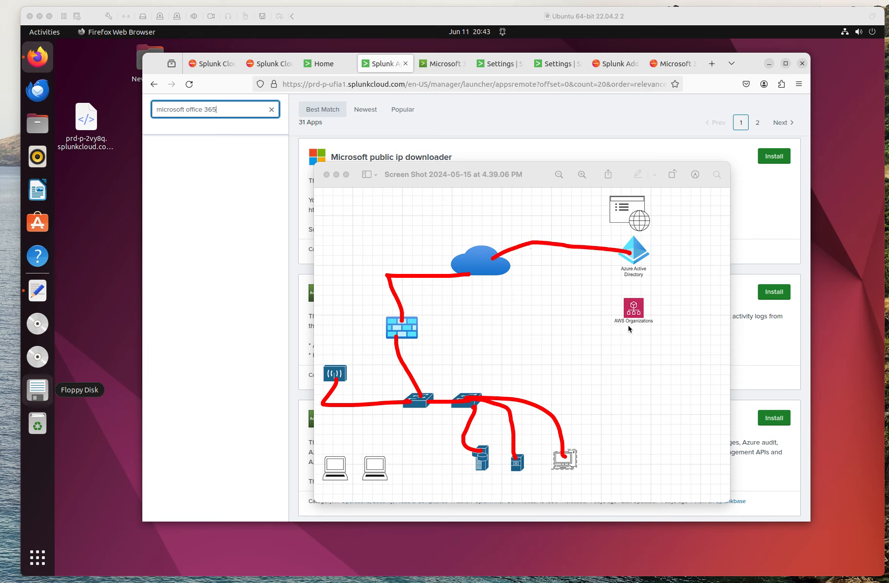
{"action": "mouse_move", "coordinate": [626, 311]}
{"action": "left_mouse_down"}
{"action": "mouse_move", "coordinate": [509, 310]}
{"action": "mouse_move", "coordinate": [494, 277]}
{"action": "left_mouse_up"}
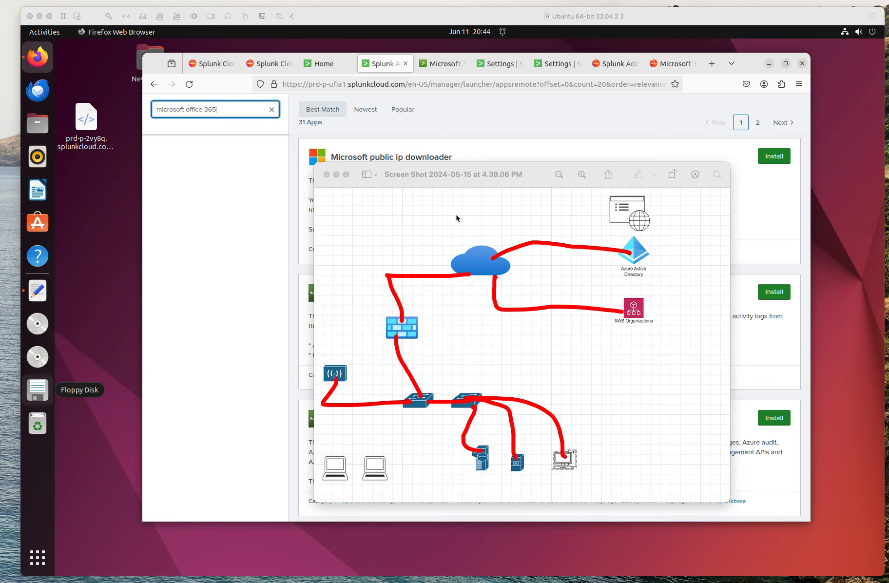
{"action": "left_click_drag", "start_coordinate": [433, 232], "coordinate": [408, 283]}
{"action": "mouse_move", "coordinate": [429, 227]}
{"action": "left_mouse_down"}
{"action": "mouse_move", "coordinate": [530, 238]}
{"action": "mouse_move", "coordinate": [511, 286]}
{"action": "mouse_move", "coordinate": [400, 282]}
{"action": "left_mouse_up"}
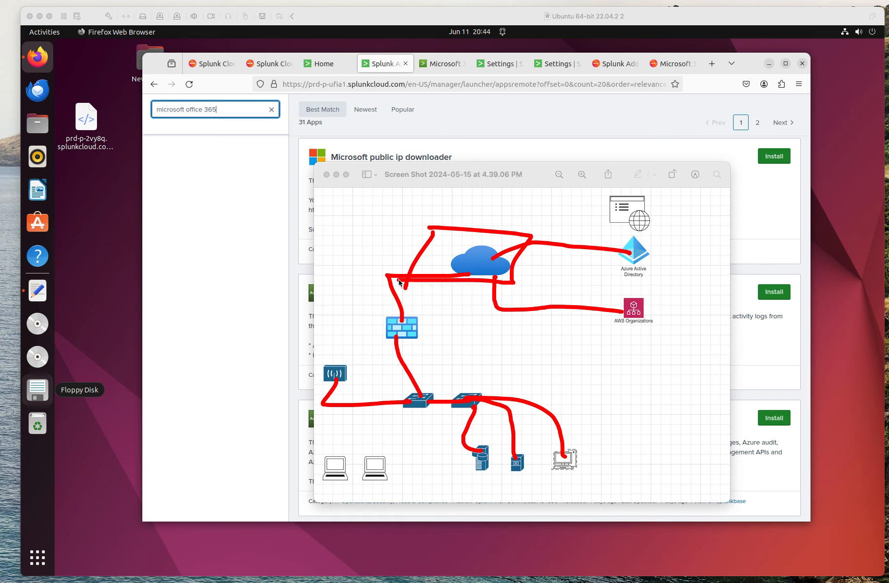
{"action": "mouse_move", "coordinate": [439, 203]}
{"action": "left_mouse_down"}
{"action": "mouse_move", "coordinate": [426, 220]}
{"action": "mouse_move", "coordinate": [446, 211]}
{"action": "mouse_move", "coordinate": [534, 214]}
{"action": "left_mouse_up"}
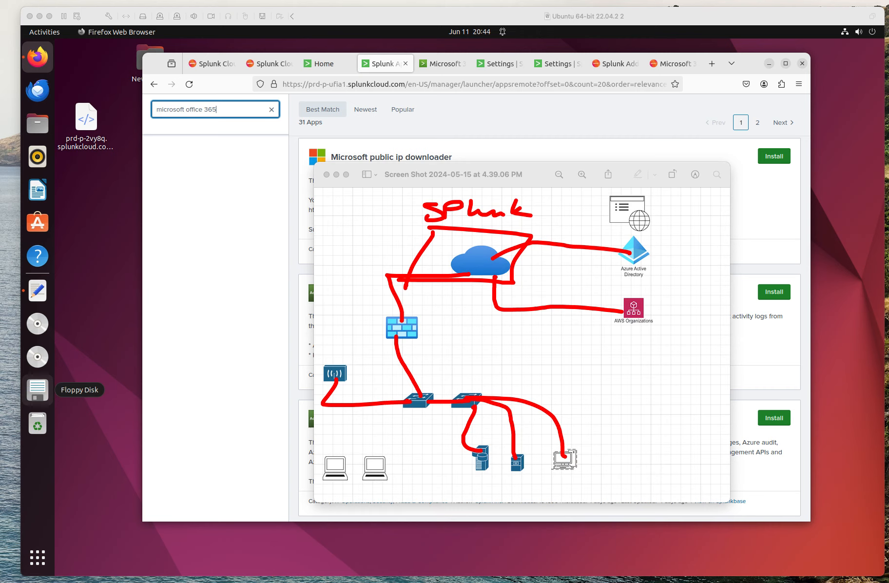
- Clear all the drawn markings from the architecture diagram and put the diagram away
{"action": "key", "text": "Escape"}
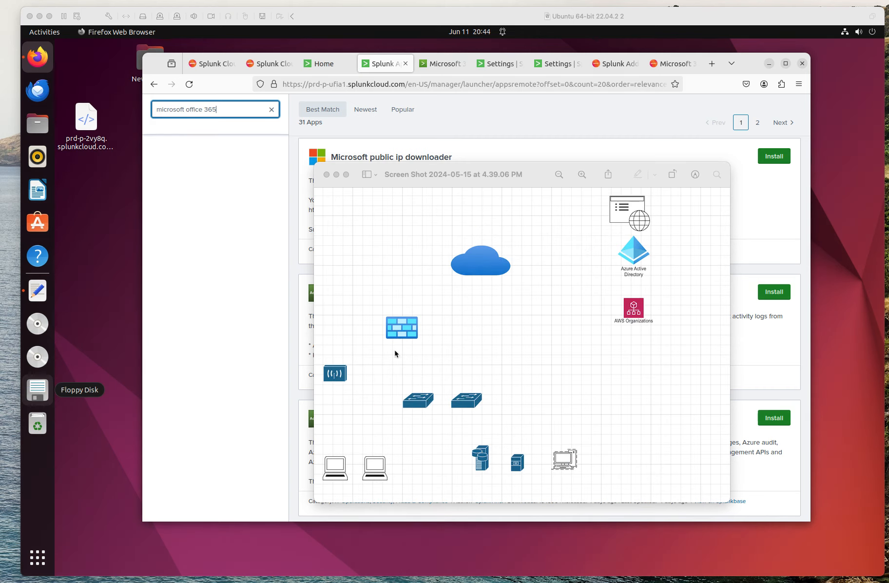
{"action": "left_click_drag", "start_coordinate": [528, 167], "coordinate": [2, 439]}
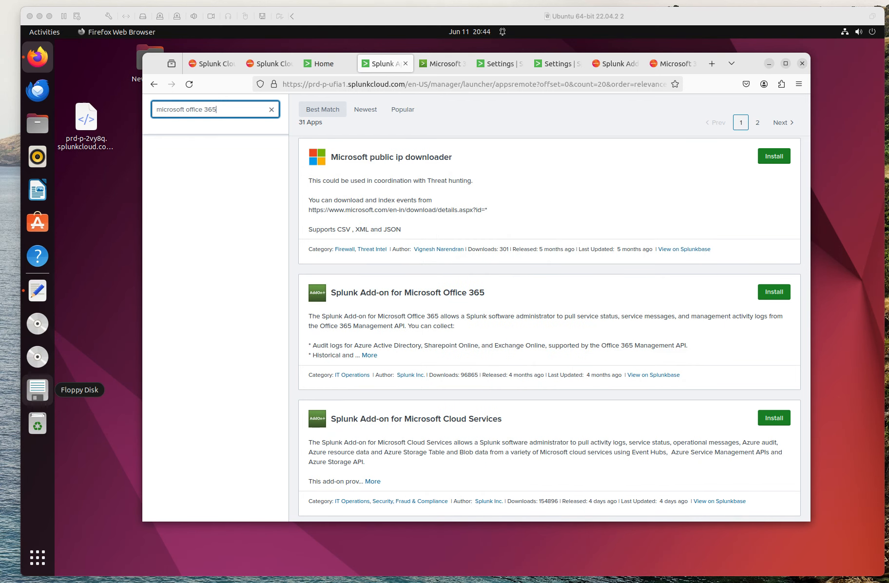
- Expand the full description of the Splunk Add-on for Microsoft Office 365 and read which logs it collects
{"action": "left_click", "coordinate": [615, 313]}
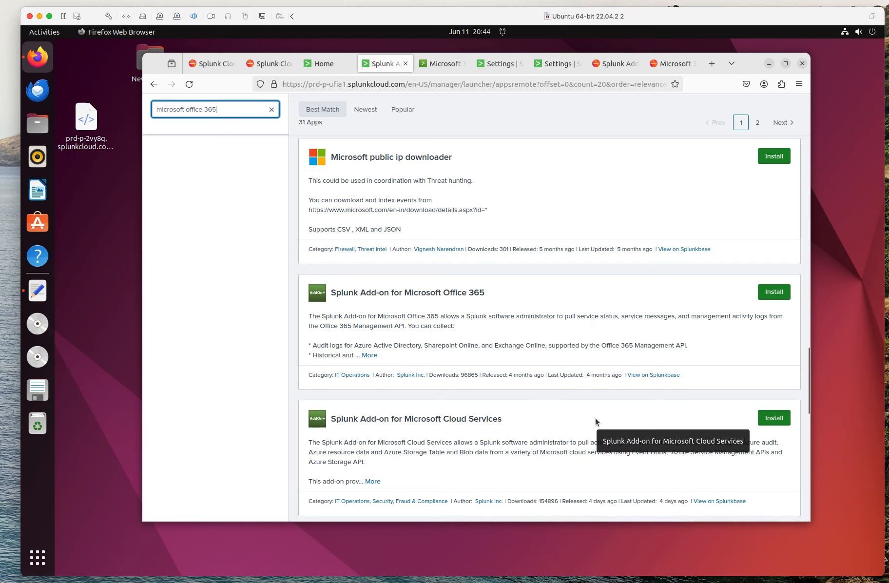
{"action": "left_click", "coordinate": [594, 330]}
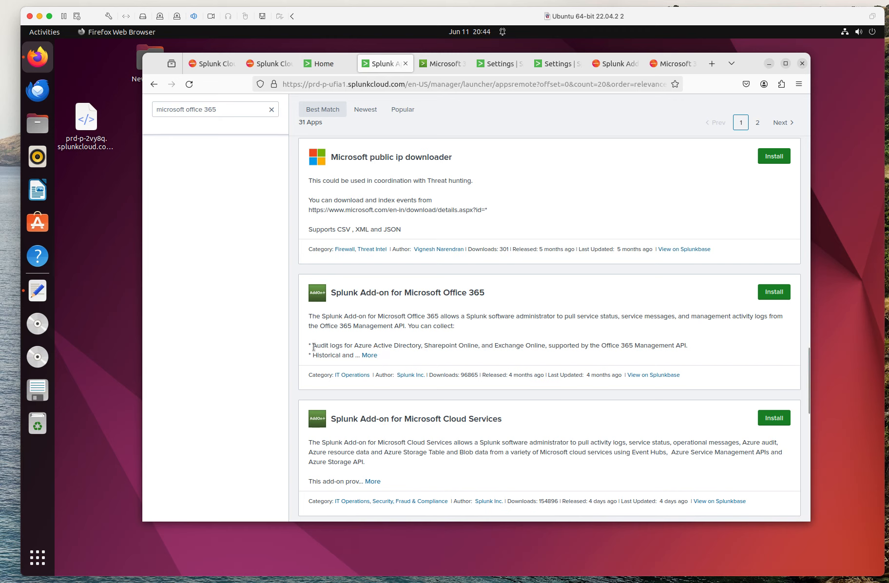
{"action": "left_click_drag", "start_coordinate": [314, 345], "coordinate": [491, 340]}
{"action": "left_click", "coordinate": [426, 331]}
{"action": "left_click", "coordinate": [369, 355]}
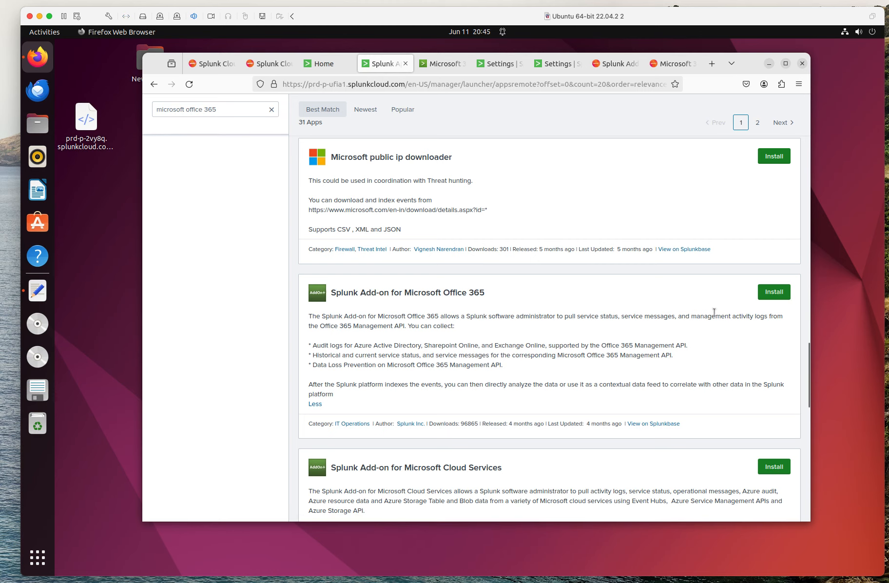
{"action": "left_click", "coordinate": [769, 292]}
{"action": "left_click", "coordinate": [380, 178]}
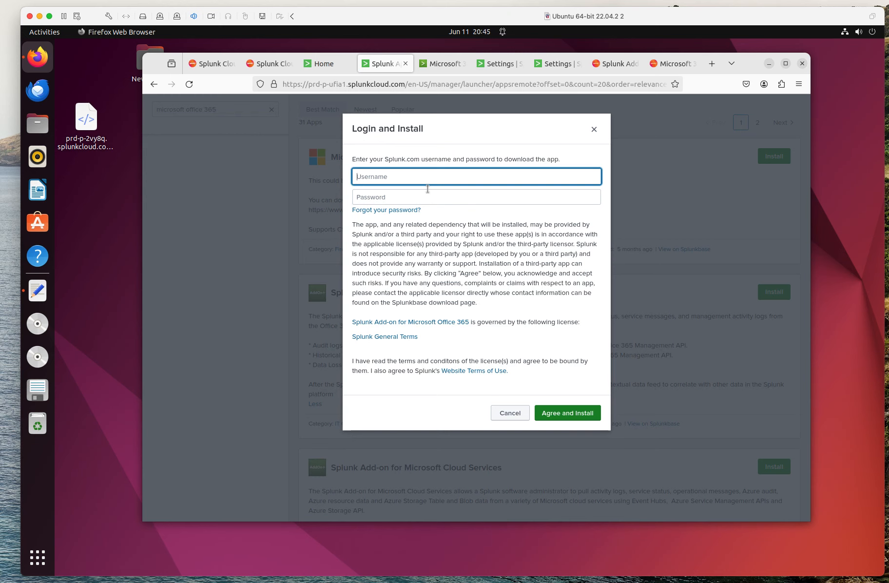
{"action": "left_click", "coordinate": [508, 414]}
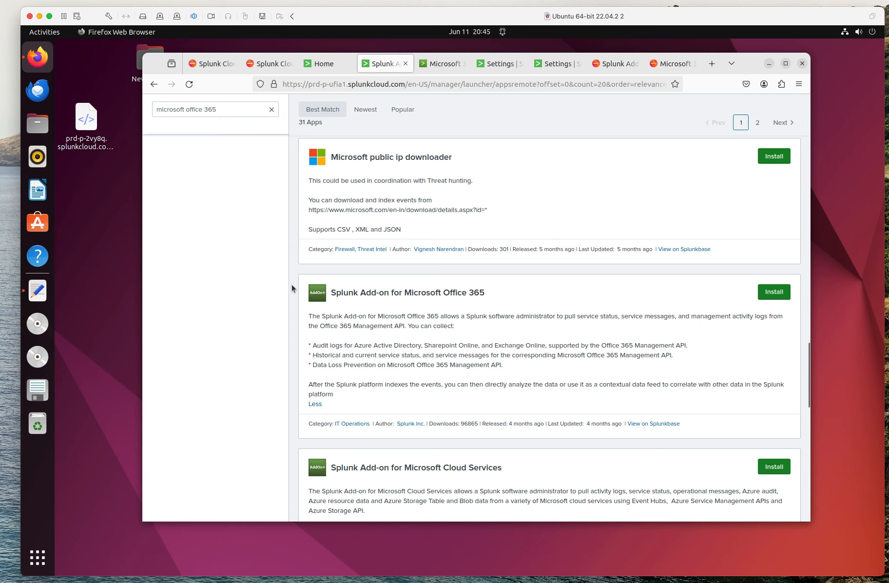
- Install the Splunk Add-on for Microsoft Office 365 and dismiss the completion dialog
{"action": "left_click", "coordinate": [770, 290]}
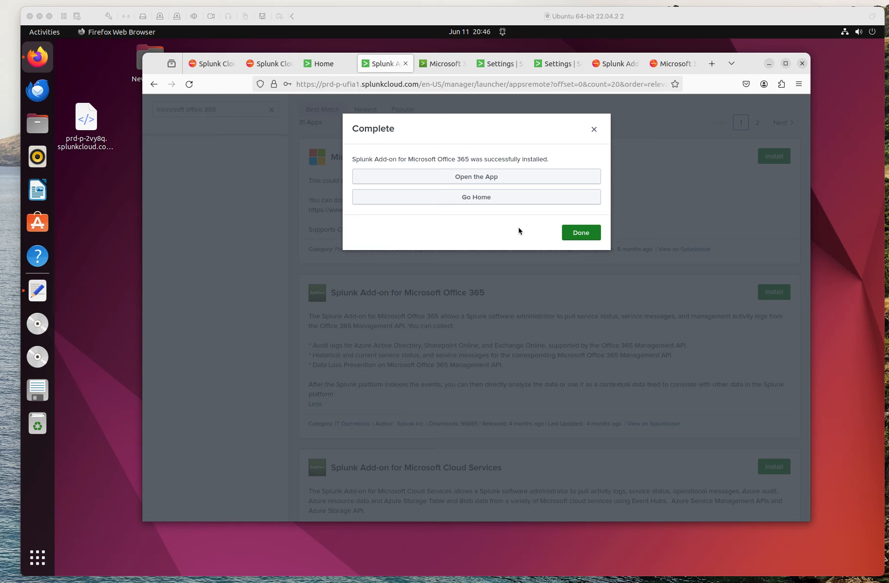
{"action": "left_click", "coordinate": [583, 234]}
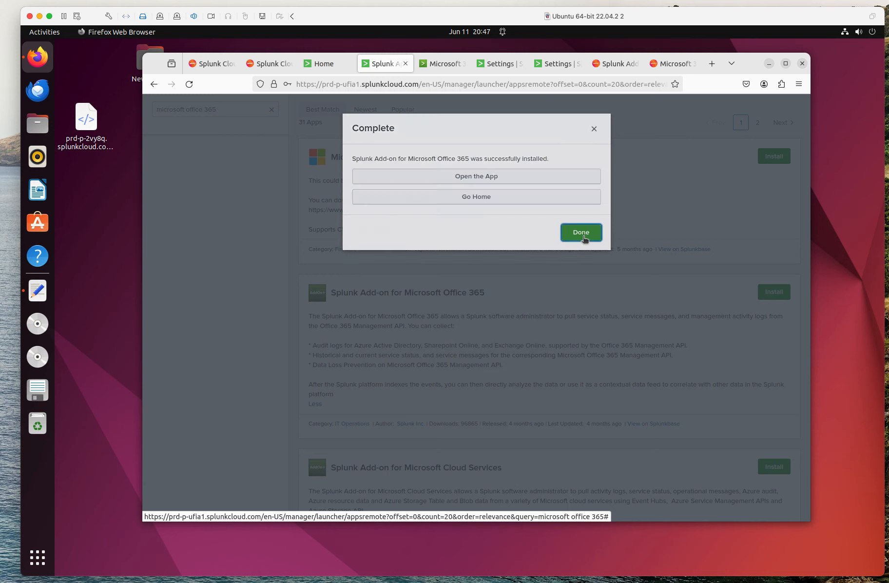
{"action": "left_click", "coordinate": [424, 207]}
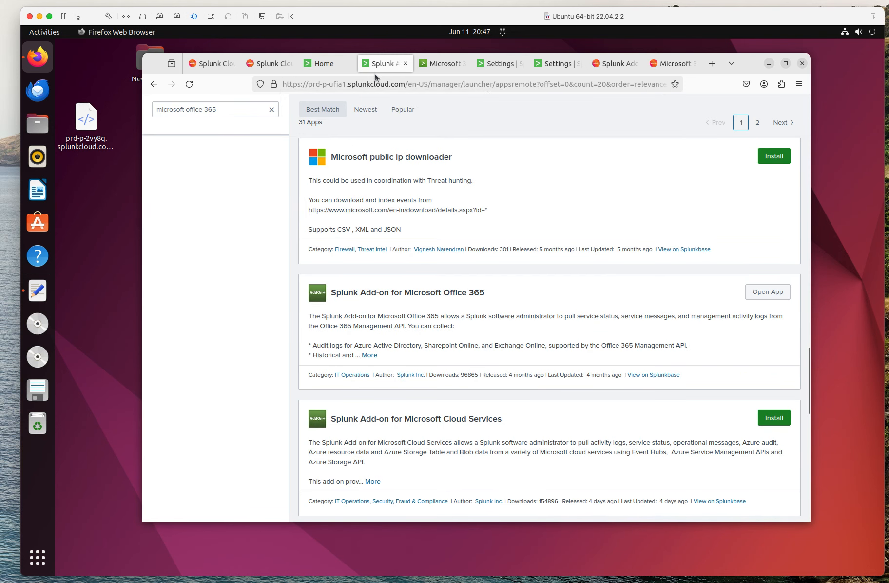
- Return to the Splunk Cloud home page and open the Splunk Add-on for Microsoft Office 365
{"action": "scroll", "coordinate": [518, 258], "scroll_direction": "up", "scroll_amount": 10}
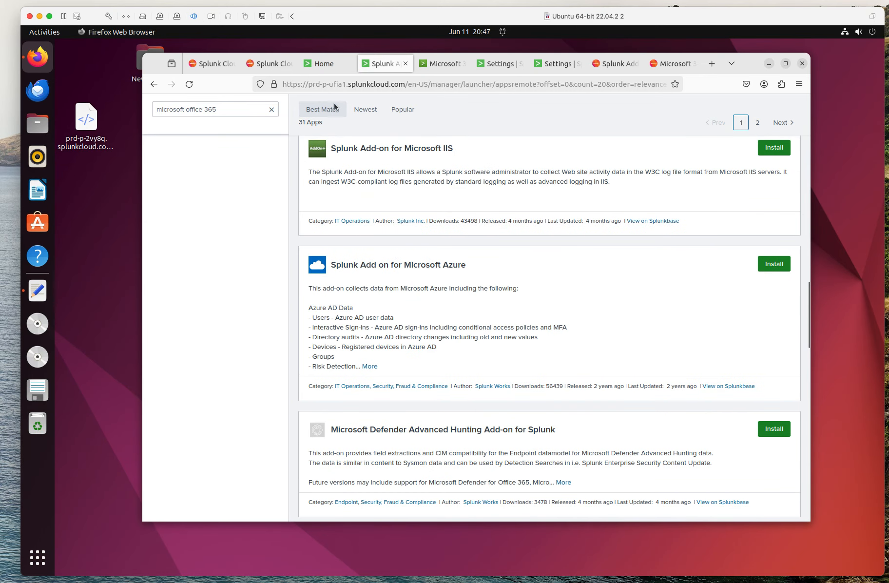
{"action": "scroll", "coordinate": [493, 176], "scroll_direction": "up", "scroll_amount": 10}
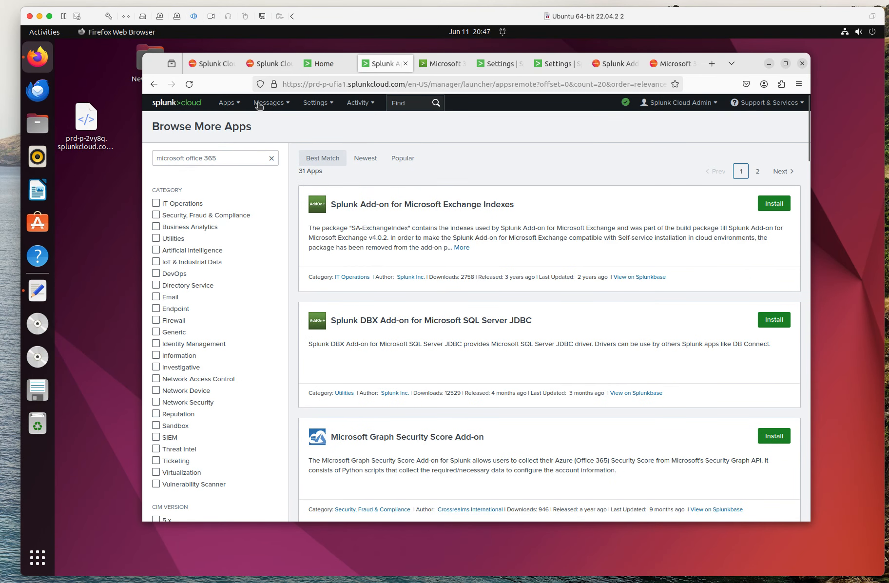
{"action": "left_click", "coordinate": [179, 104]}
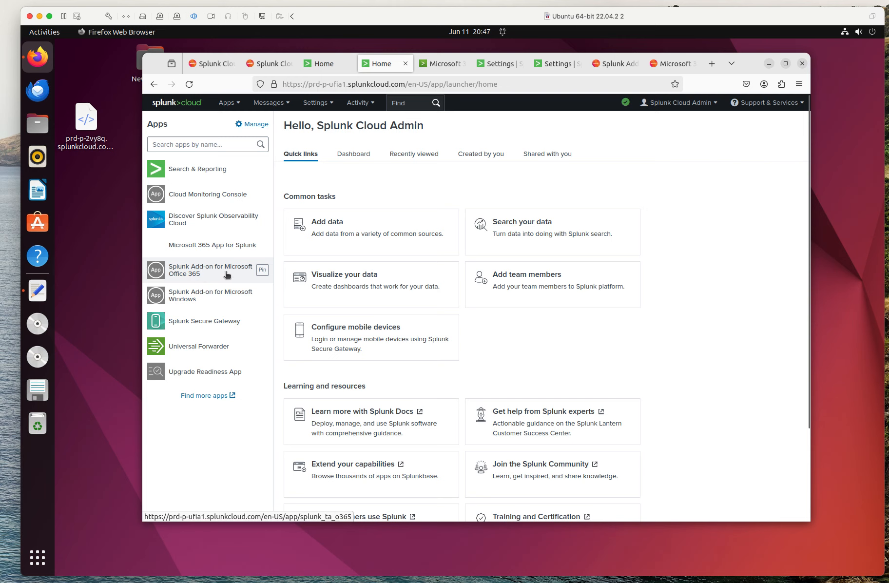
{"action": "left_click", "coordinate": [193, 269]}
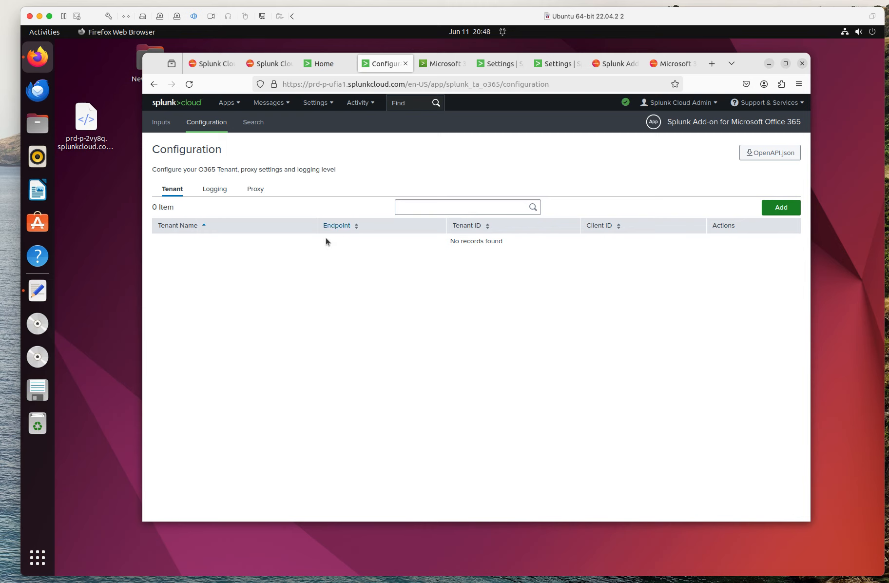
- Review the fields required to add an Office 365 tenant, and cancel the form without adding one
{"action": "left_click", "coordinate": [782, 207]}
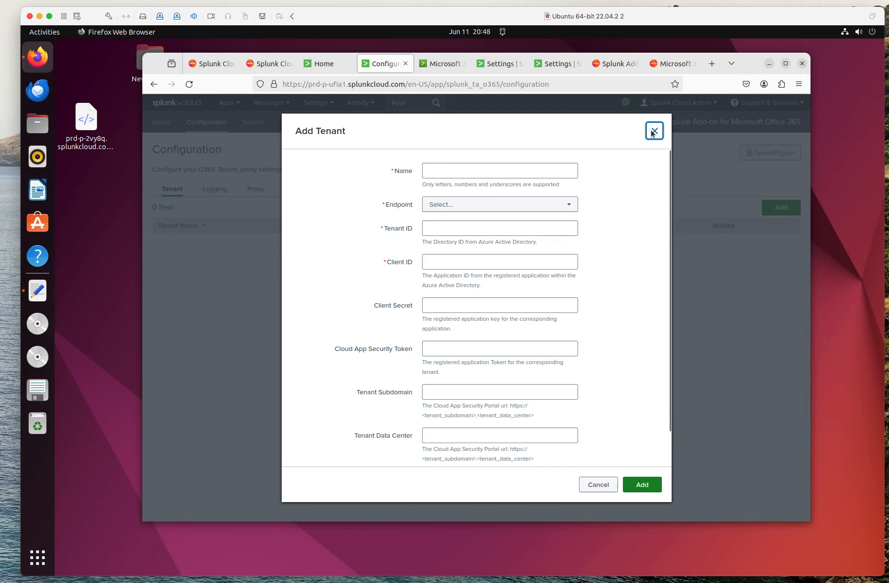
{"action": "left_click", "coordinate": [599, 486]}
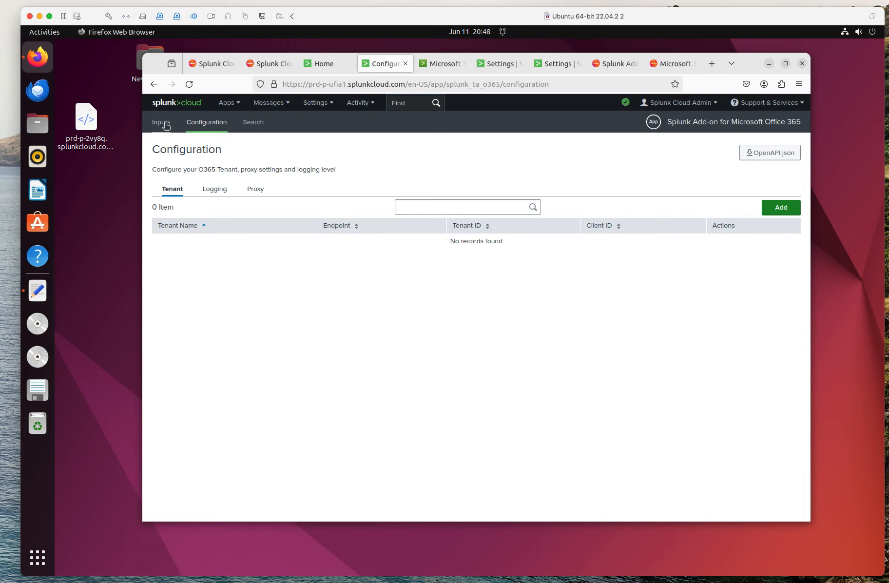
- Review the add-on's new input types and the Management Activity input's settings, and cancel without creating an input
{"action": "left_click", "coordinate": [164, 128]}
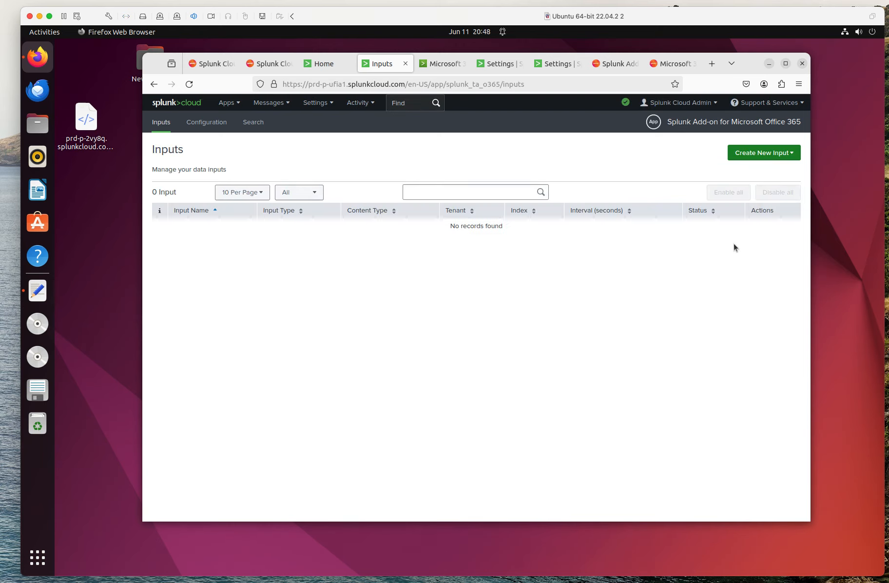
{"action": "left_click", "coordinate": [794, 157]}
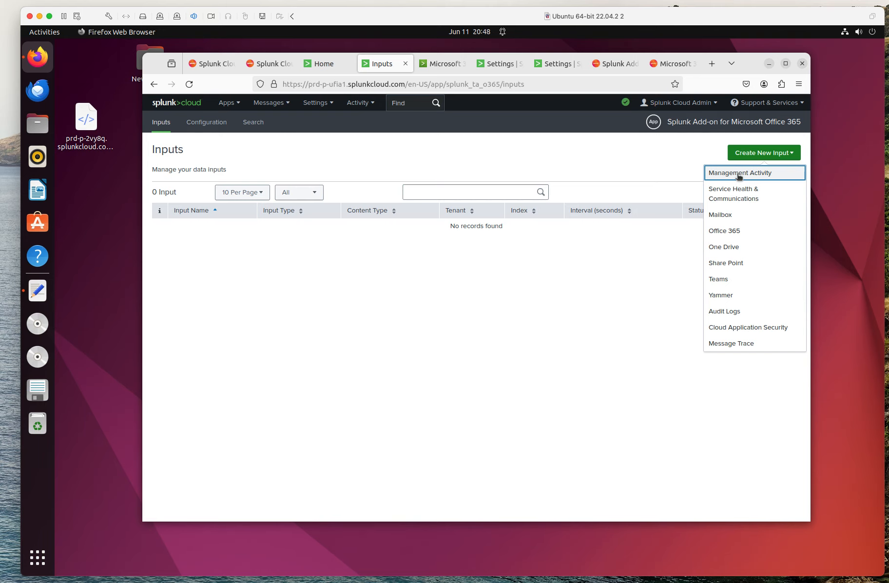
{"action": "left_click", "coordinate": [732, 173]}
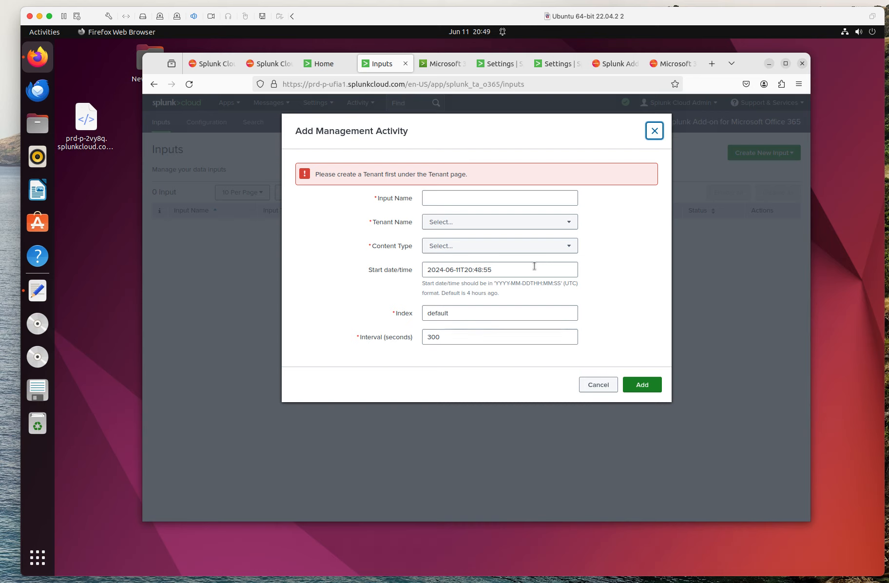
{"action": "left_click", "coordinate": [425, 197]}
{"action": "left_click", "coordinate": [432, 198]}
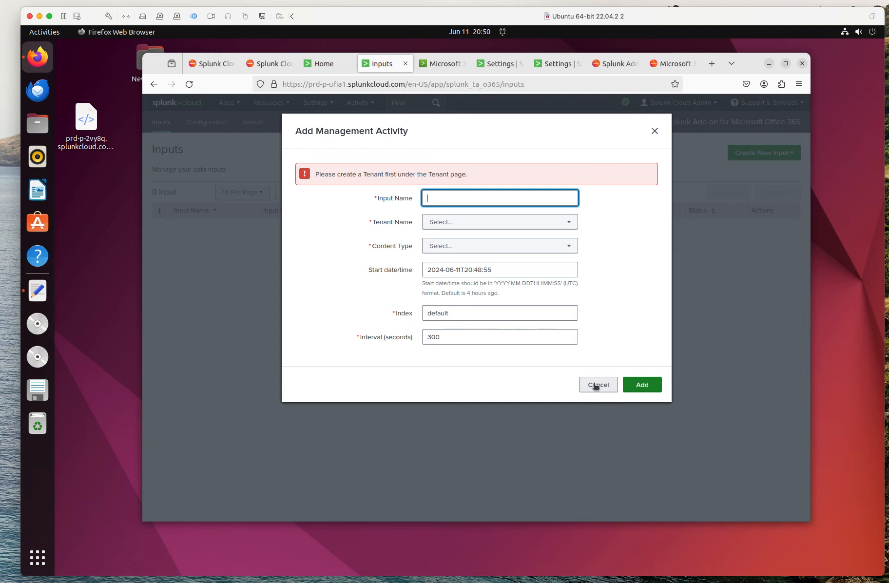
{"action": "left_click", "coordinate": [595, 386]}
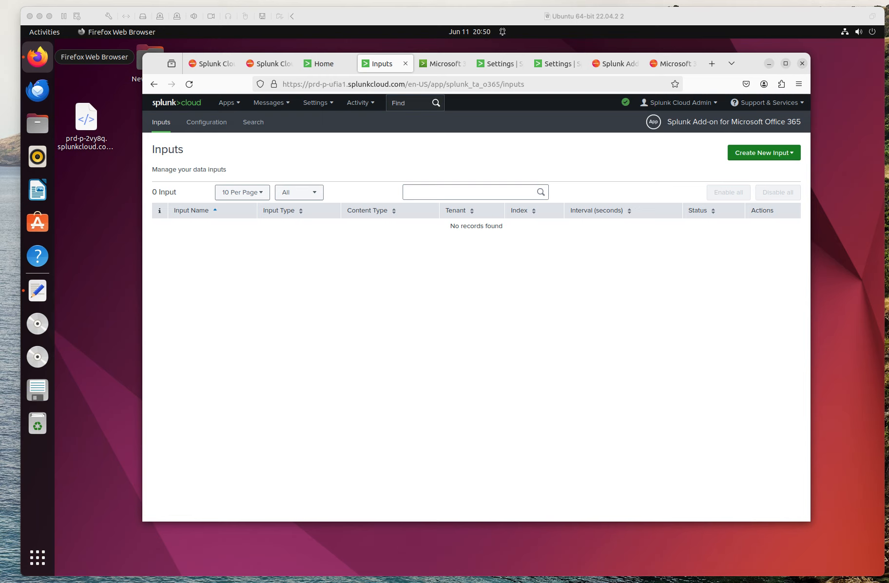
- Return to the home page and open the Microsoft 365 App for Splunk to view its Executive Overview dashboard
{"action": "left_click", "coordinate": [187, 103]}
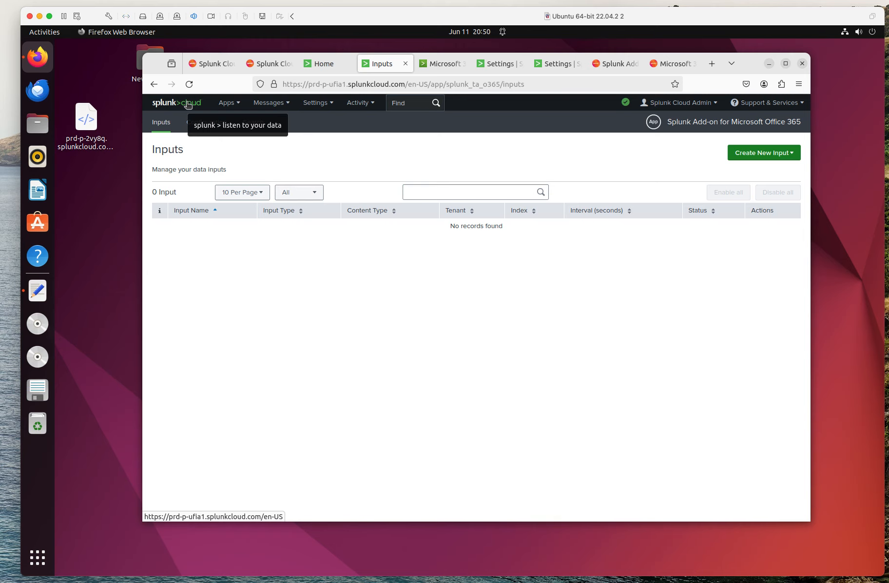
{"action": "left_click", "coordinate": [188, 103]}
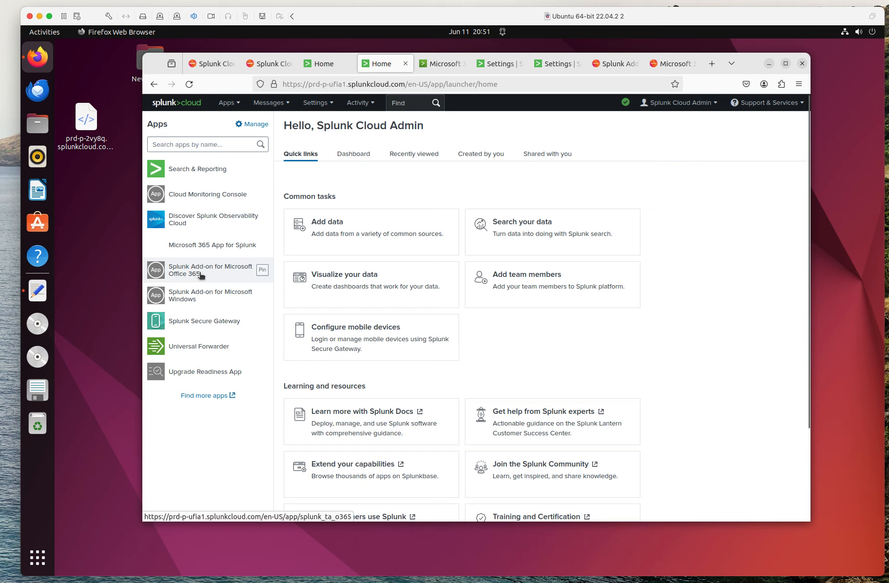
{"action": "left_click", "coordinate": [211, 251]}
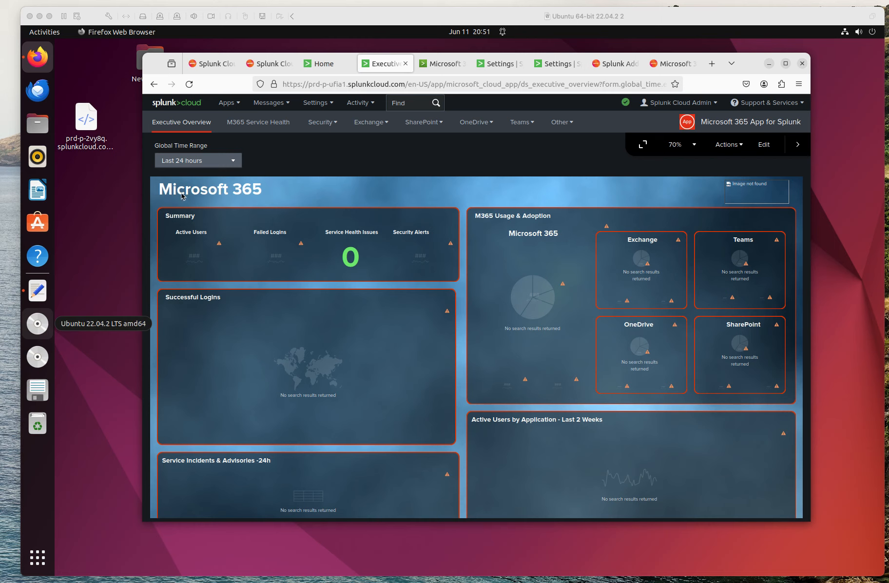
{"action": "left_click_drag", "start_coordinate": [165, 192], "coordinate": [303, 193]}
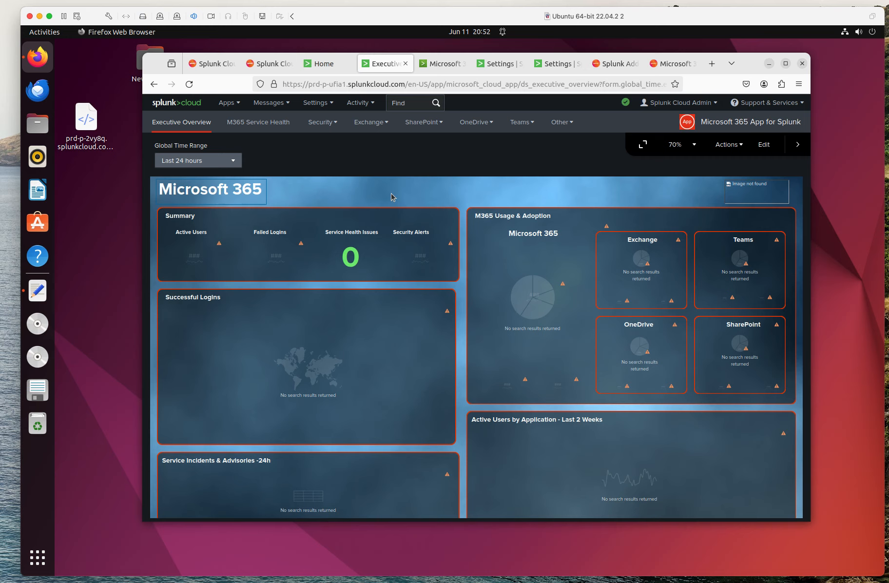
- Switch to the Splunkbase listing of the Microsoft 365 App for Splunk and review its summary of supported add-ons and dashboards
{"action": "left_click", "coordinate": [667, 64]}
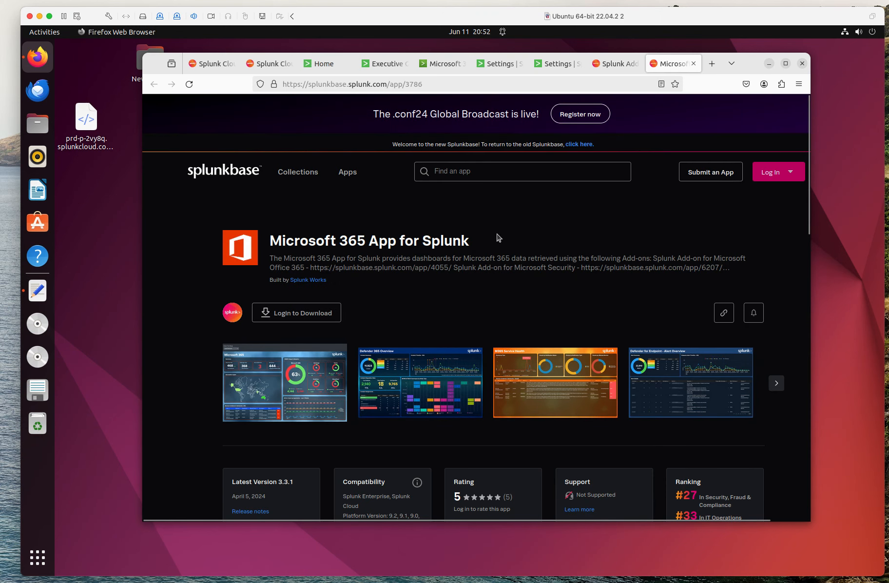
{"action": "scroll", "coordinate": [397, 270], "scroll_direction": "down", "scroll_amount": 3}
{"action": "scroll", "coordinate": [403, 270], "scroll_direction": "up", "scroll_amount": 3}
{"action": "scroll", "coordinate": [467, 283], "scroll_direction": "down", "scroll_amount": 3}
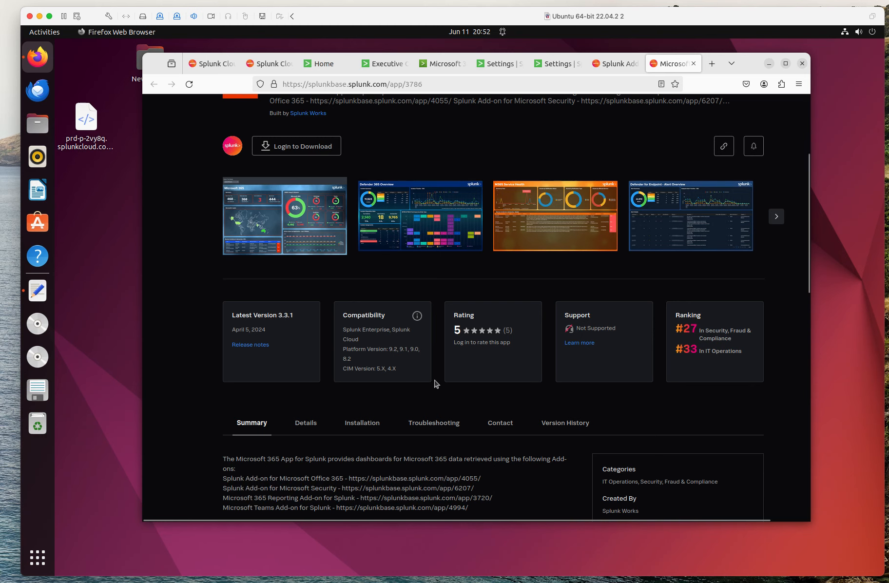
{"action": "scroll", "coordinate": [336, 431], "scroll_direction": "down", "scroll_amount": 3}
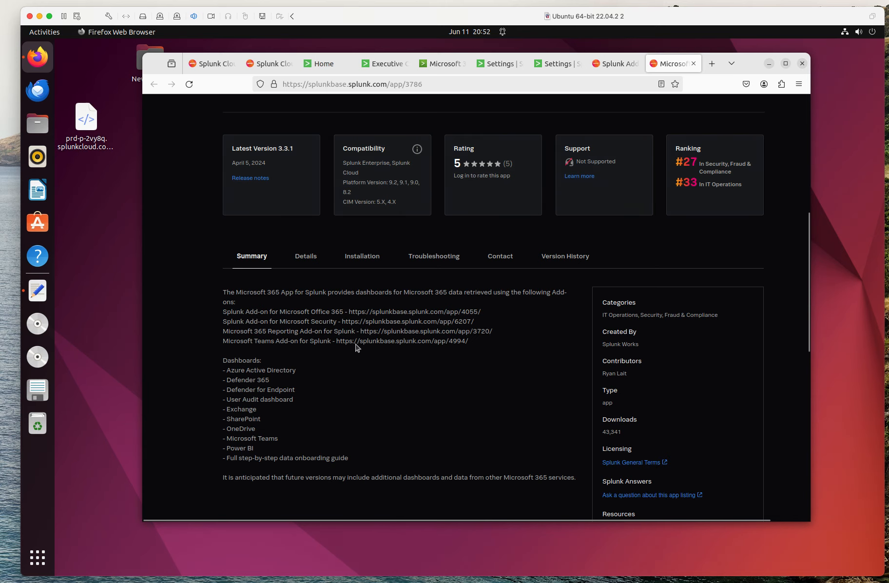
- Check the Microsoft 365 App listing's installation information and read the requirements in its details
{"action": "left_click", "coordinate": [360, 266]}
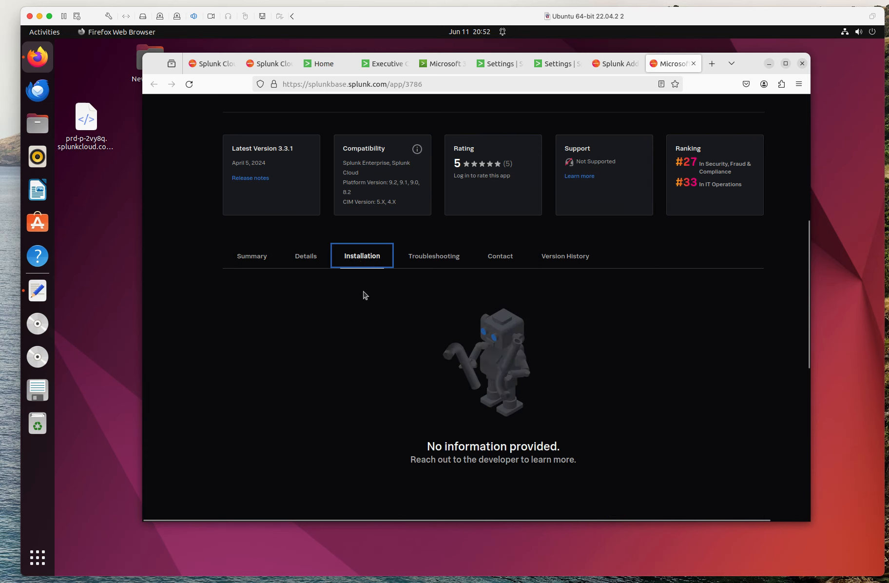
{"action": "left_click", "coordinate": [308, 264]}
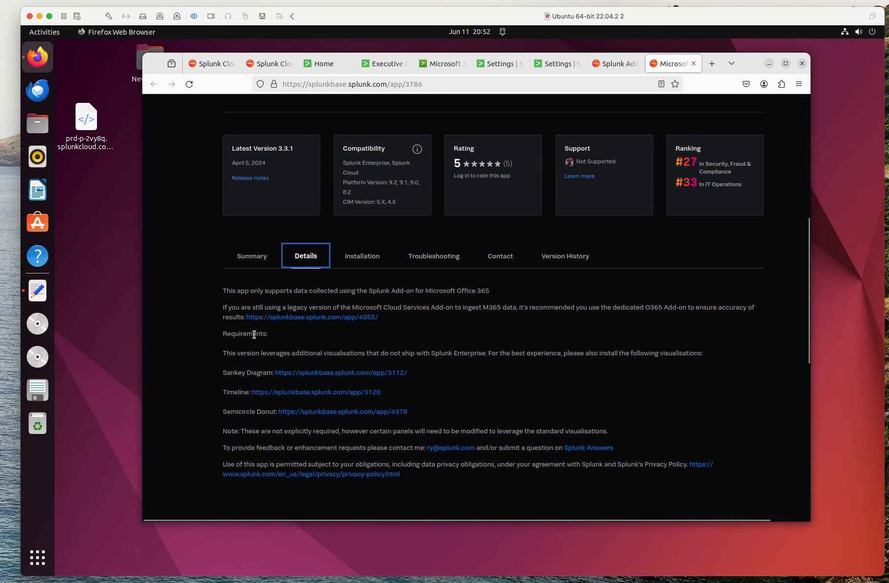
{"action": "scroll", "coordinate": [485, 369], "scroll_direction": "down", "scroll_amount": 5}
{"action": "scroll", "coordinate": [335, 234], "scroll_direction": "up", "scroll_amount": 9}
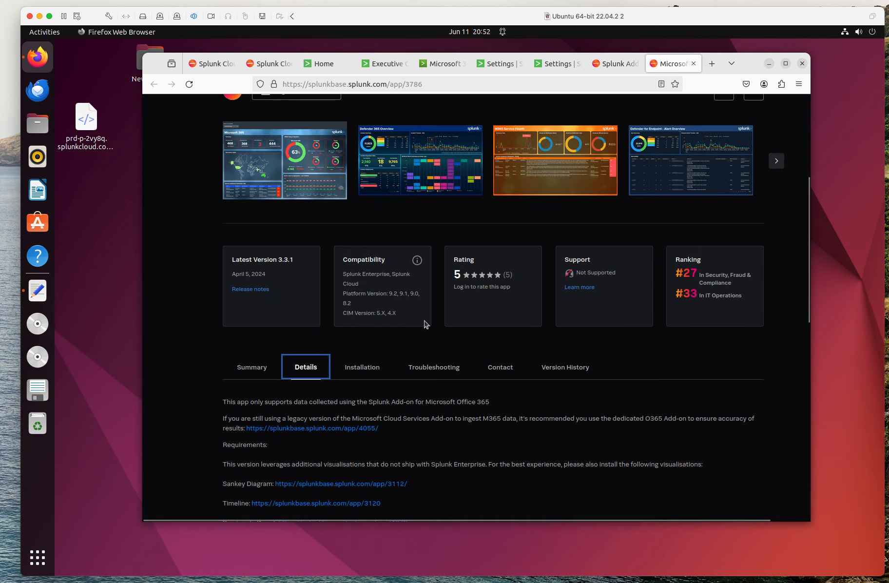
{"action": "scroll", "coordinate": [418, 383], "scroll_direction": "down", "scroll_amount": 3}
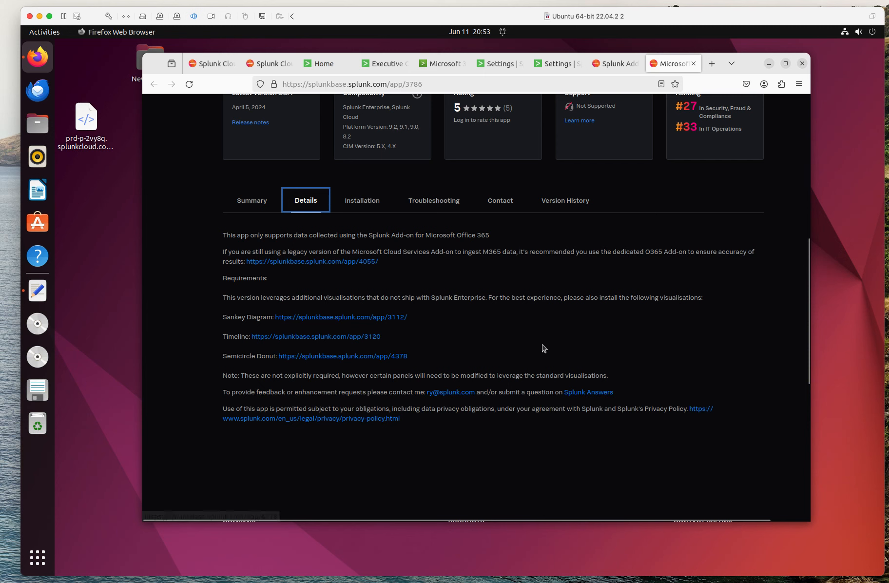
{"action": "scroll", "coordinate": [539, 339], "scroll_direction": "up", "scroll_amount": 4}
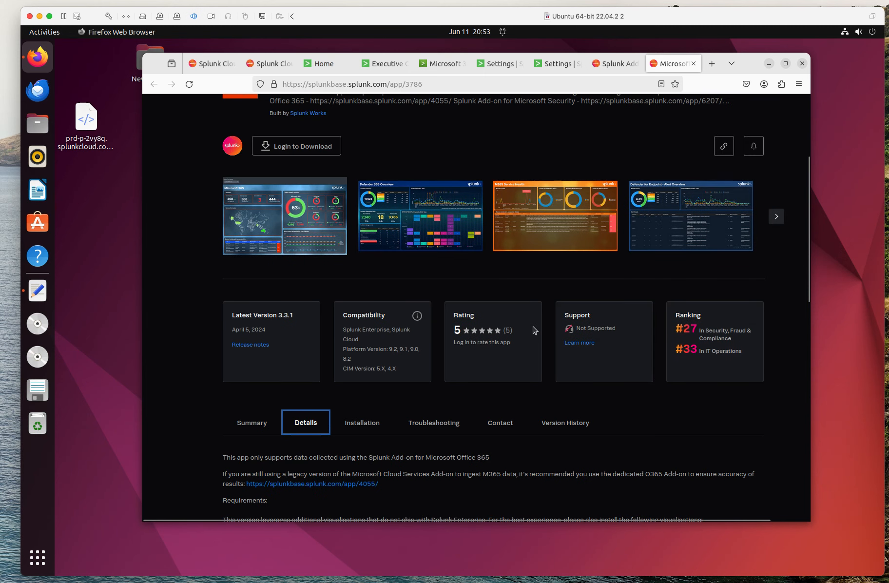
- Search Splunkbase for "info" and open the InfoSec App for Splunk listing
{"action": "scroll", "coordinate": [531, 330], "scroll_direction": "up", "scroll_amount": 3}
{"action": "left_click", "coordinate": [493, 174]}
{"action": "type", "text": "info"}
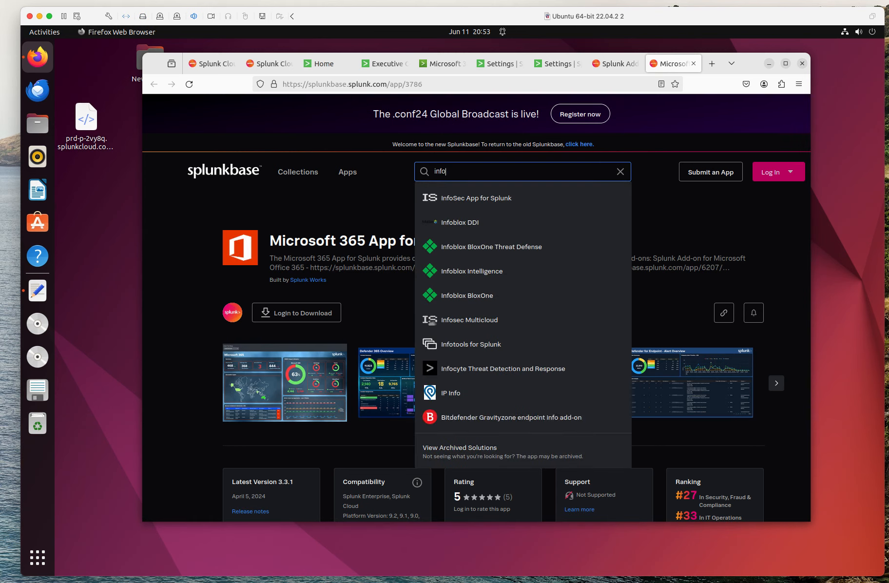
{"action": "left_click", "coordinate": [469, 198]}
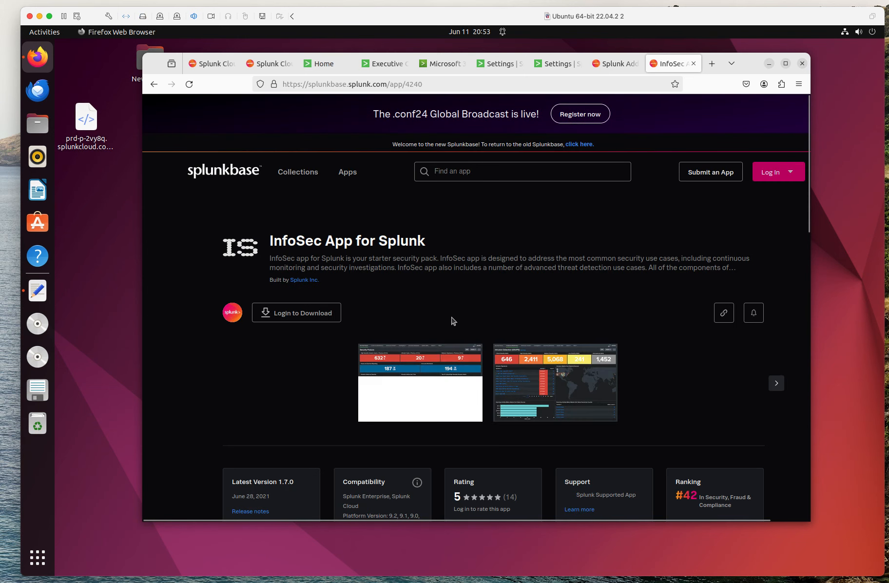
- Browse the enlarged preview images of the InfoSec app's dashboards, starting with Security Posture, and close the image viewer
{"action": "scroll", "coordinate": [462, 317], "scroll_direction": "down", "scroll_amount": 1}
{"action": "scroll", "coordinate": [462, 318], "scroll_direction": "down", "scroll_amount": 3}
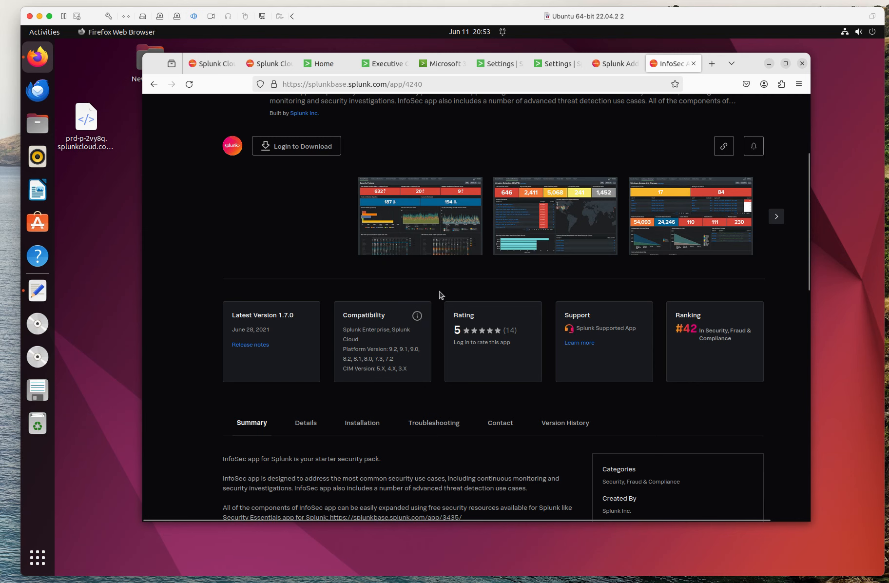
{"action": "left_click", "coordinate": [424, 225]}
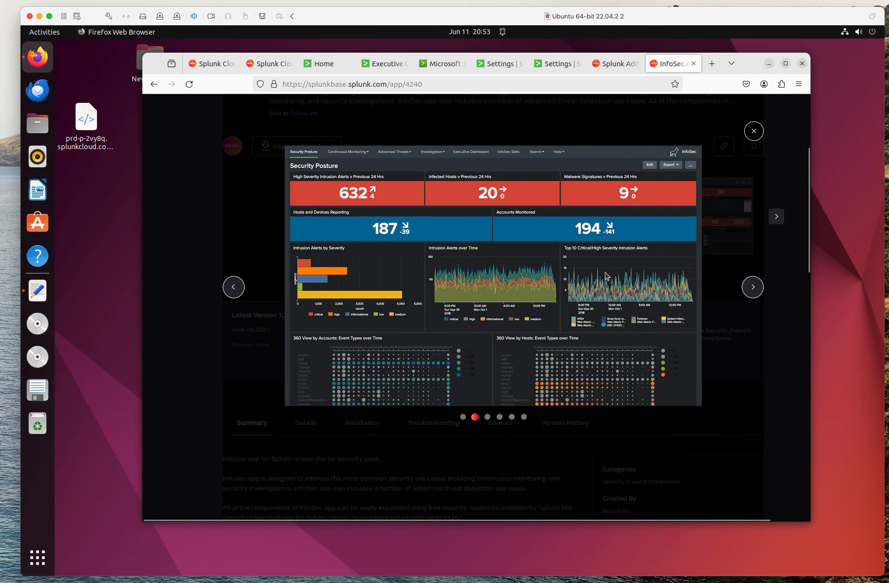
{"action": "left_click", "coordinate": [752, 291]}
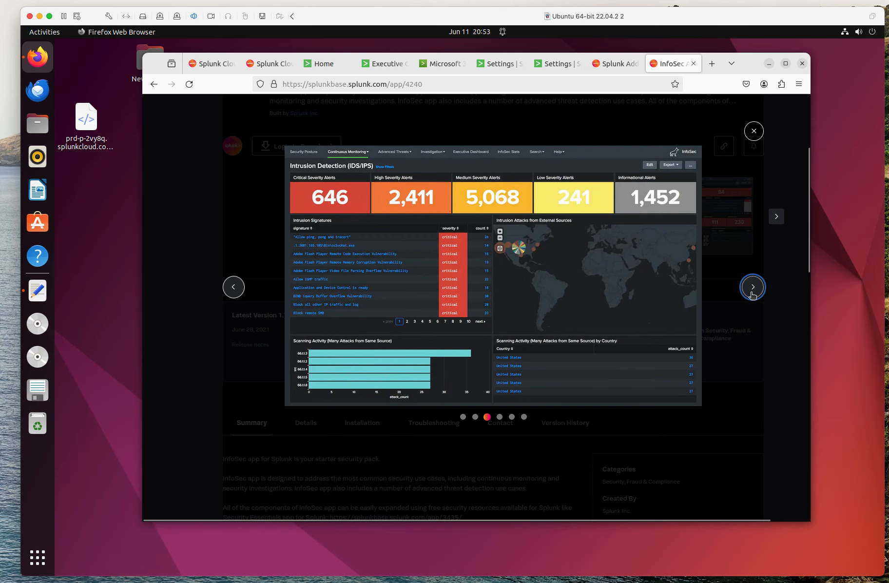
{"action": "left_click", "coordinate": [754, 294]}
{"action": "left_click", "coordinate": [754, 131]}
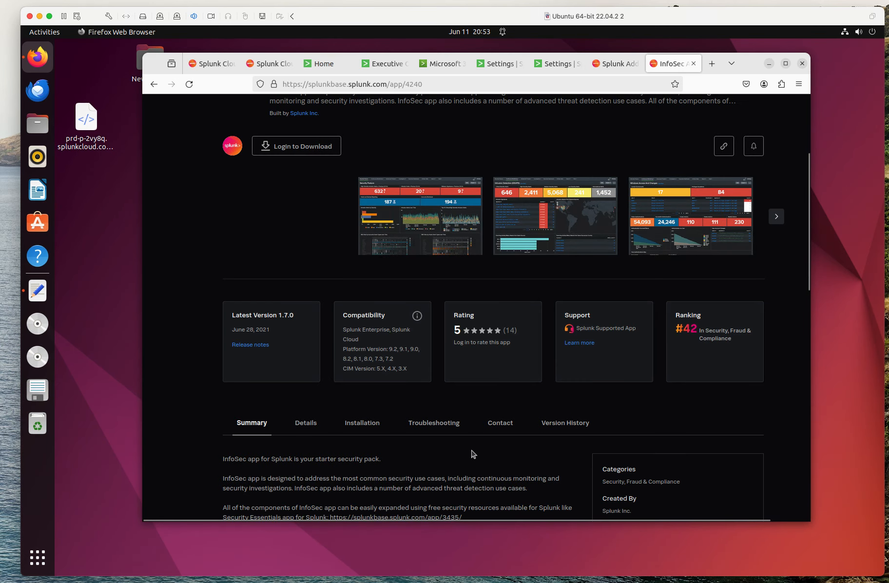
- Review the InfoSec app's installation and details sections, examining its prerequisite data sources, add-ons and accelerated data models
{"action": "scroll", "coordinate": [471, 454], "scroll_direction": "down", "scroll_amount": 5}
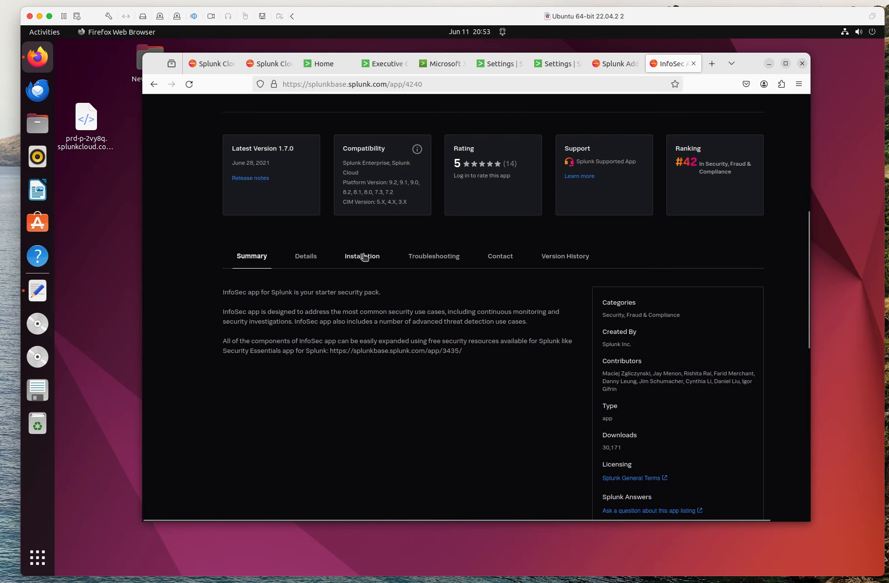
{"action": "left_click", "coordinate": [364, 256]}
{"action": "left_click", "coordinate": [305, 262]}
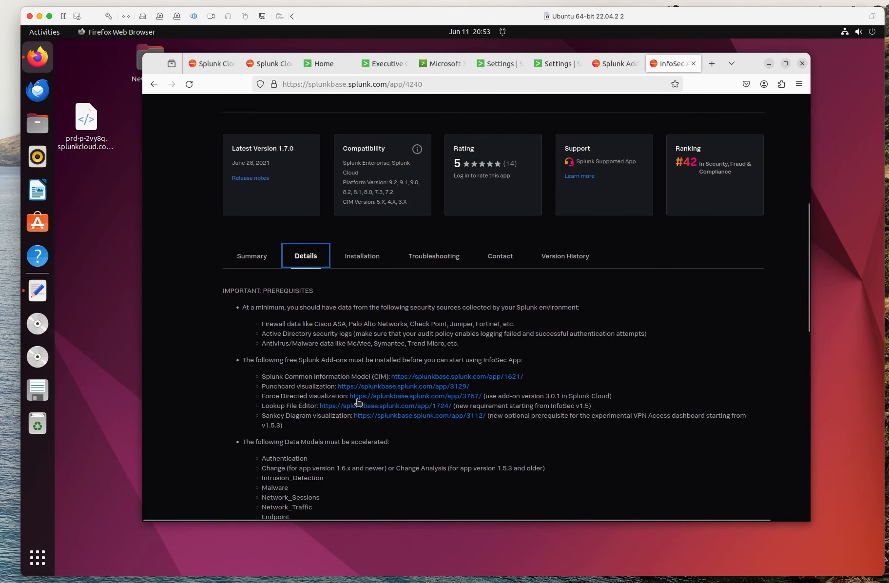
{"action": "scroll", "coordinate": [288, 421], "scroll_direction": "down", "scroll_amount": 3}
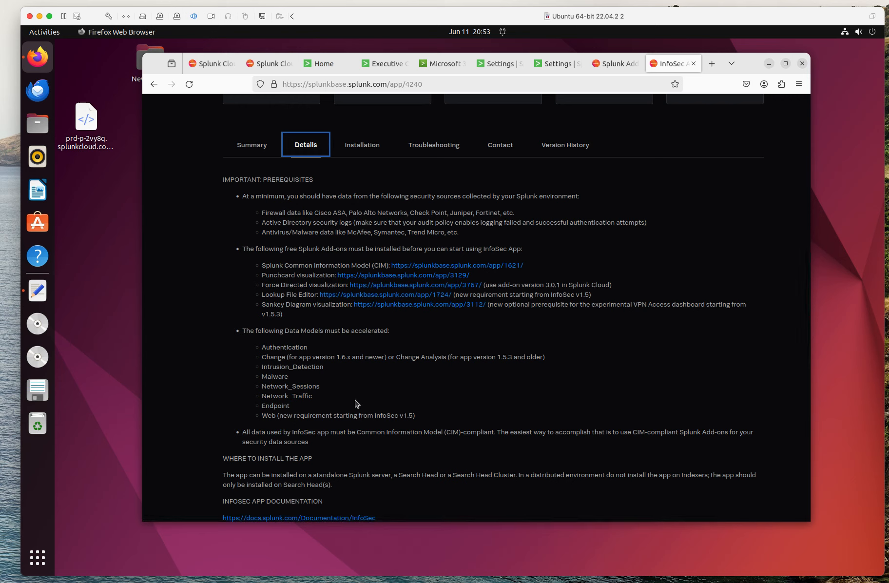
{"action": "scroll", "coordinate": [524, 321], "scroll_direction": "up", "scroll_amount": 6}
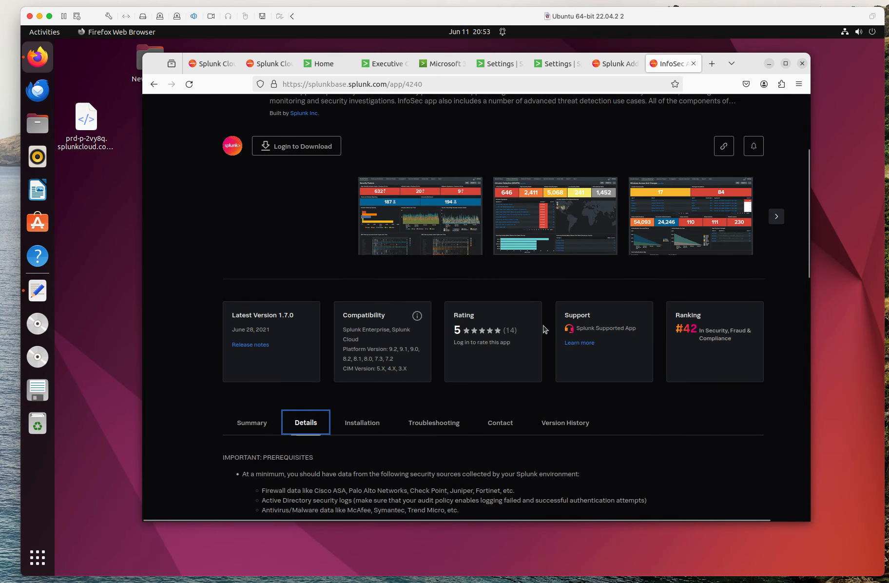
{"action": "scroll", "coordinate": [543, 329], "scroll_direction": "down", "scroll_amount": 5}
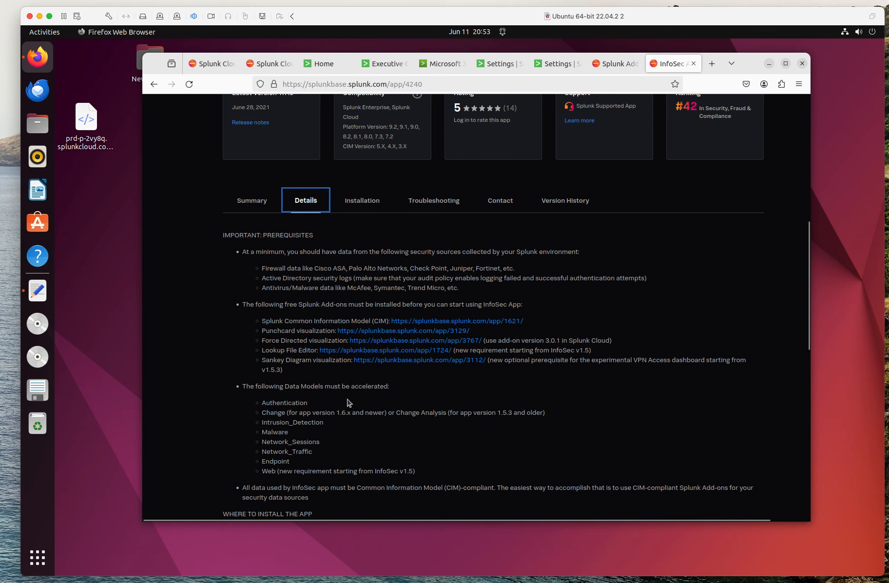
{"action": "scroll", "coordinate": [491, 348], "scroll_direction": "down", "scroll_amount": 6}
{"action": "scroll", "coordinate": [501, 359], "scroll_direction": "up", "scroll_amount": 15}
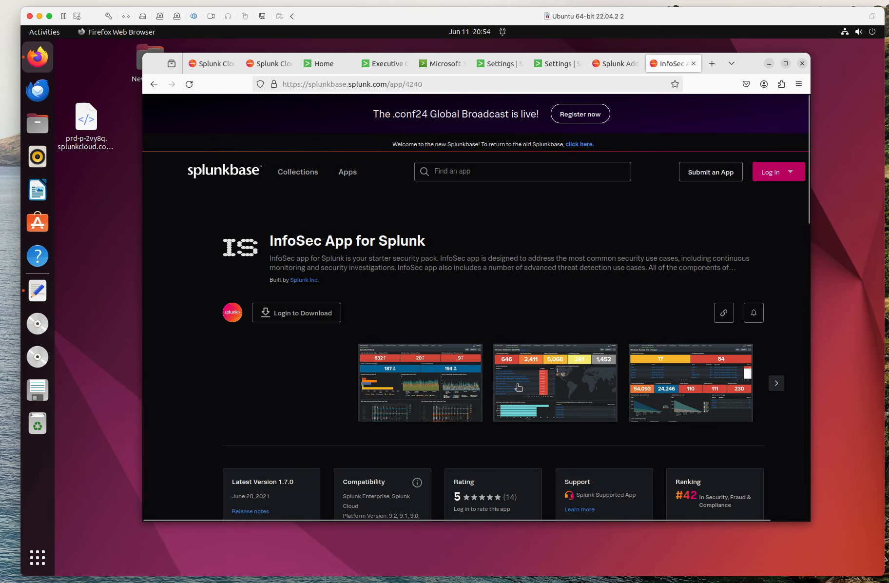
{"action": "scroll", "coordinate": [520, 386], "scroll_direction": "down", "scroll_amount": 4}
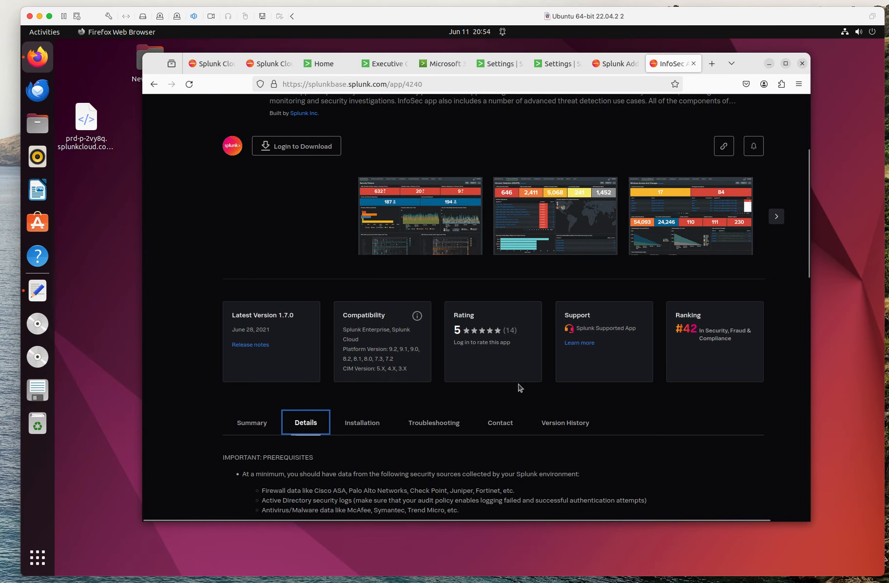